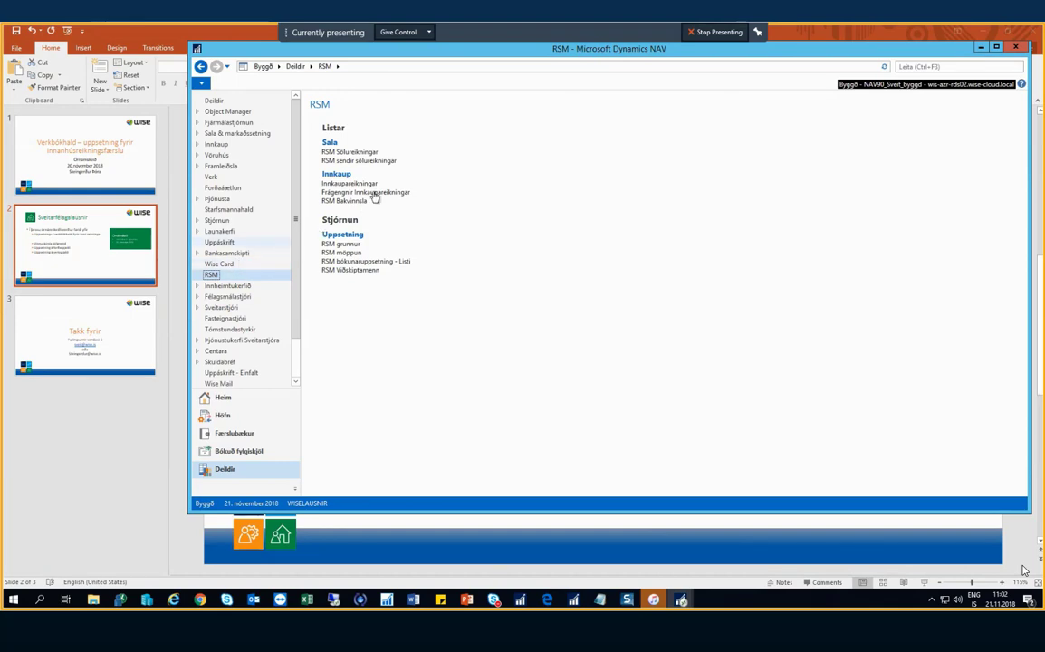
- Check the Vinnuskýrsla setting under electronic invoice sending in the RSM grunnur setup, with the window maximized, and close the setup
left_click(997, 48)
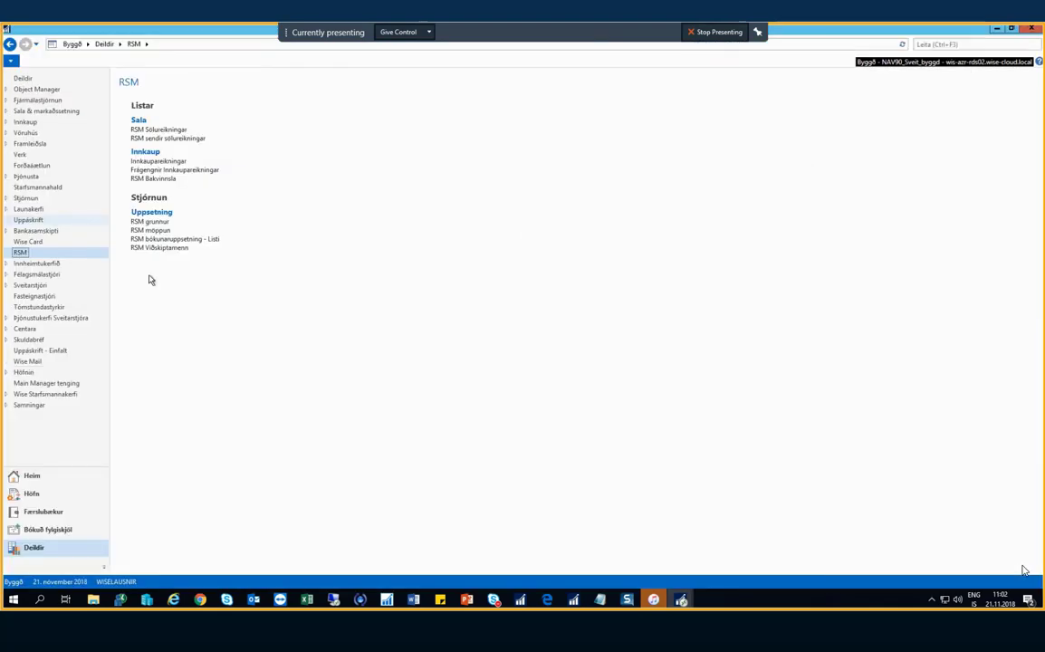
left_click(150, 222)
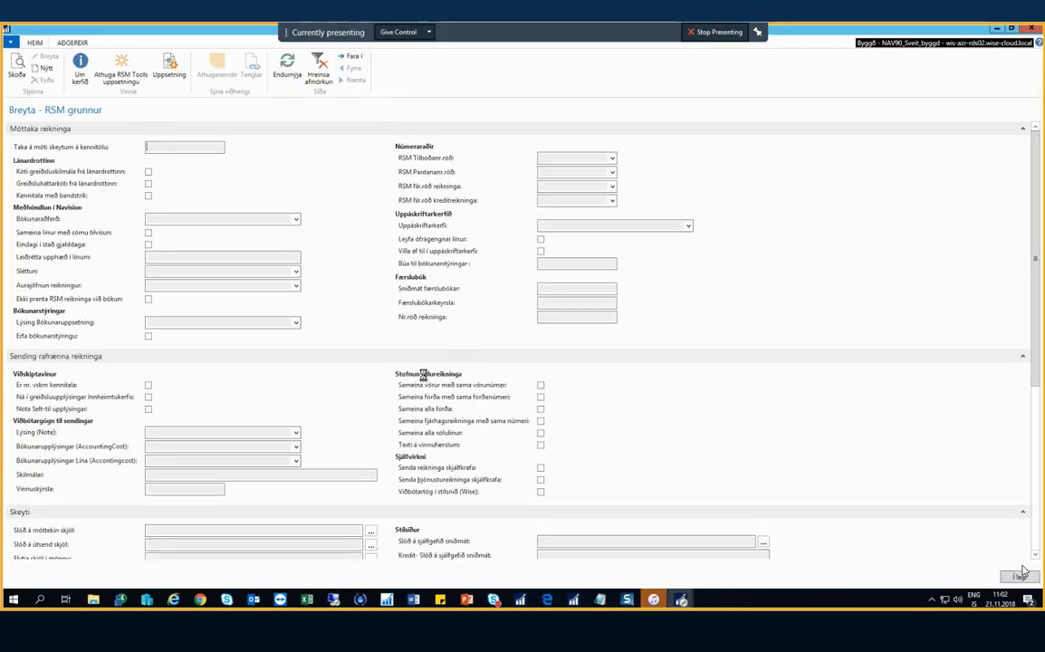
scroll(373, 350, "down", 3)
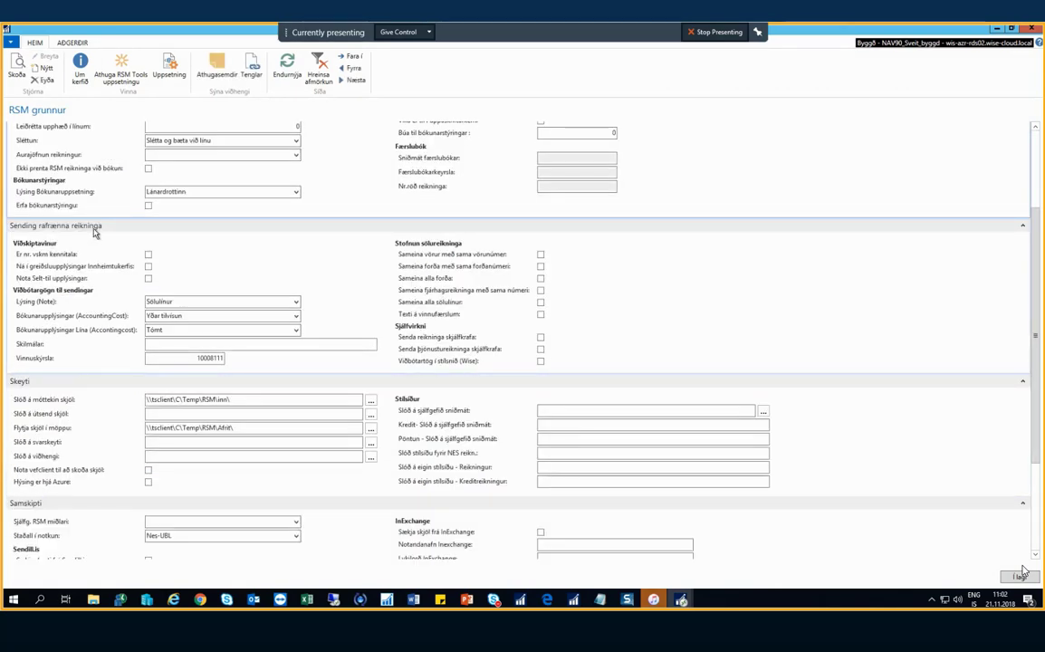
left_click(172, 359)
left_click_drag(177, 359, 221, 359)
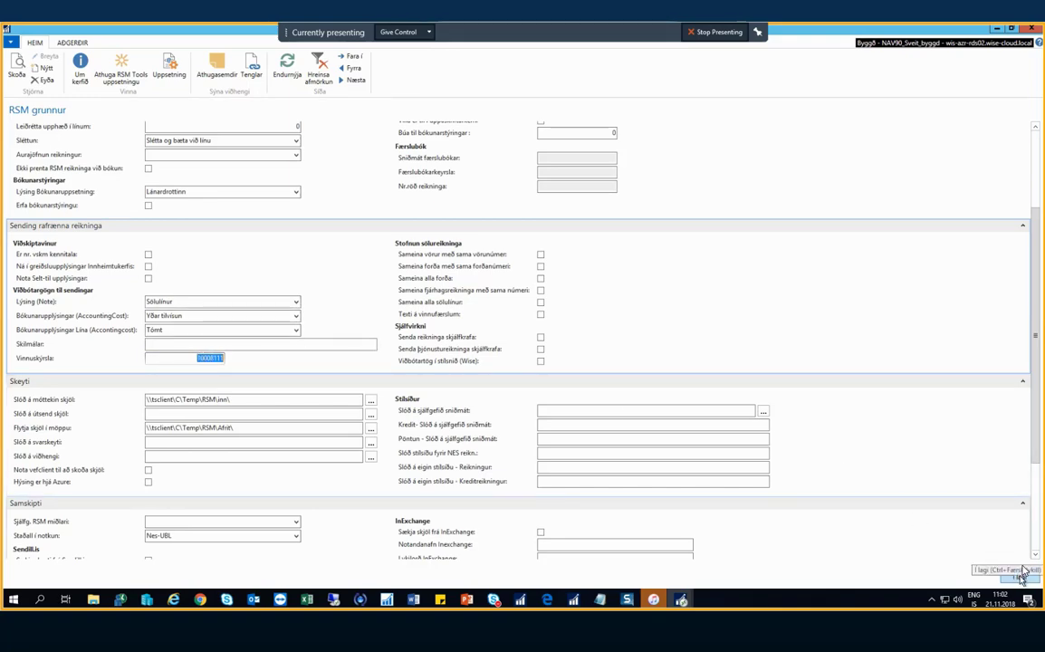
left_click(1021, 575)
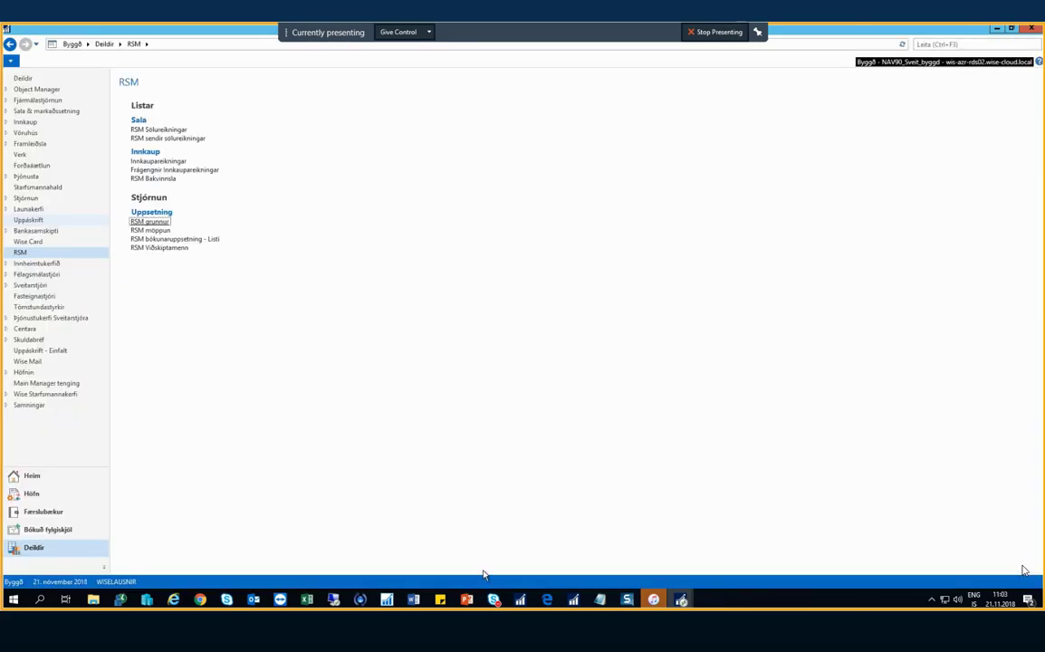
- Switch to the open resource card 190 Sumarmenn and maximize its window
mouse_move(683, 600)
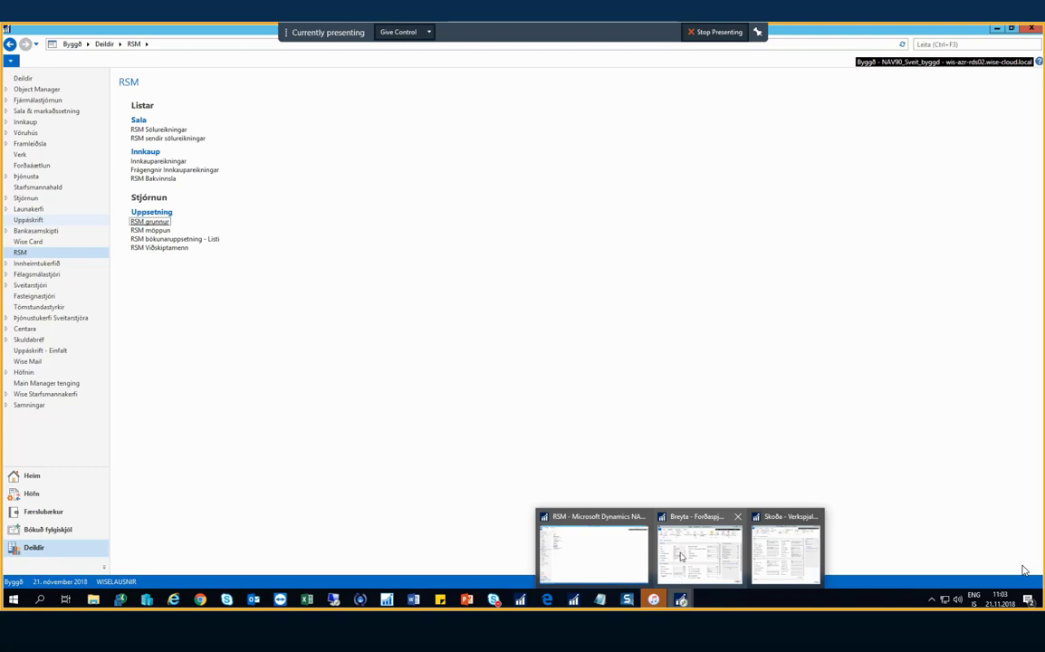
left_click(682, 557)
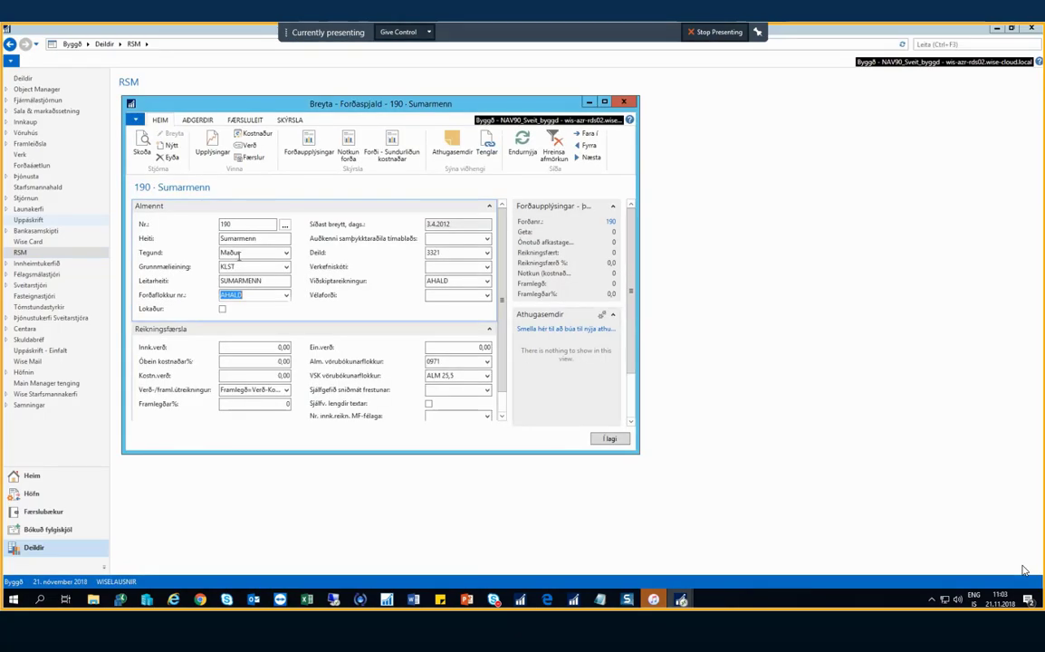
left_click(604, 102)
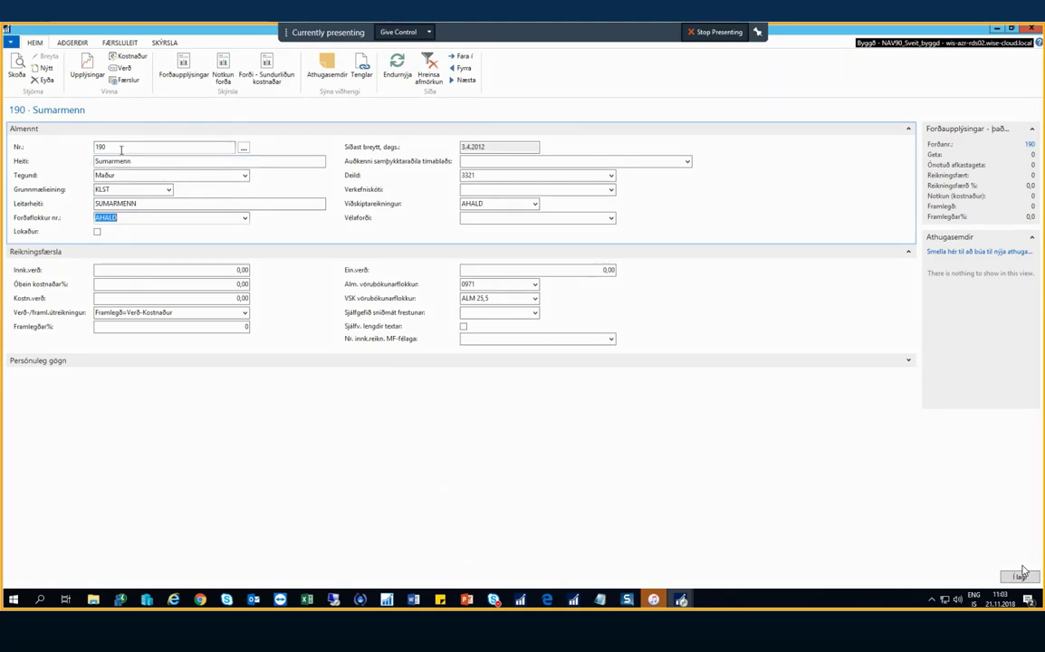
- Review the Tegund and Grunnmælieining options and the resource group field on the Sumarmenn card without changing them
left_click(129, 173)
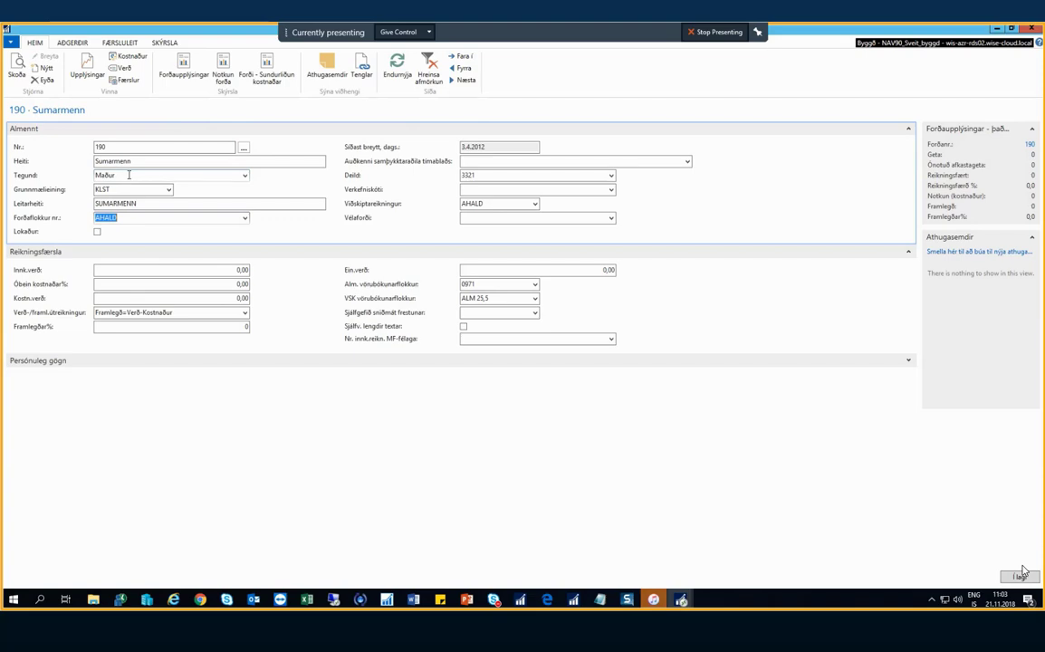
left_click(245, 175)
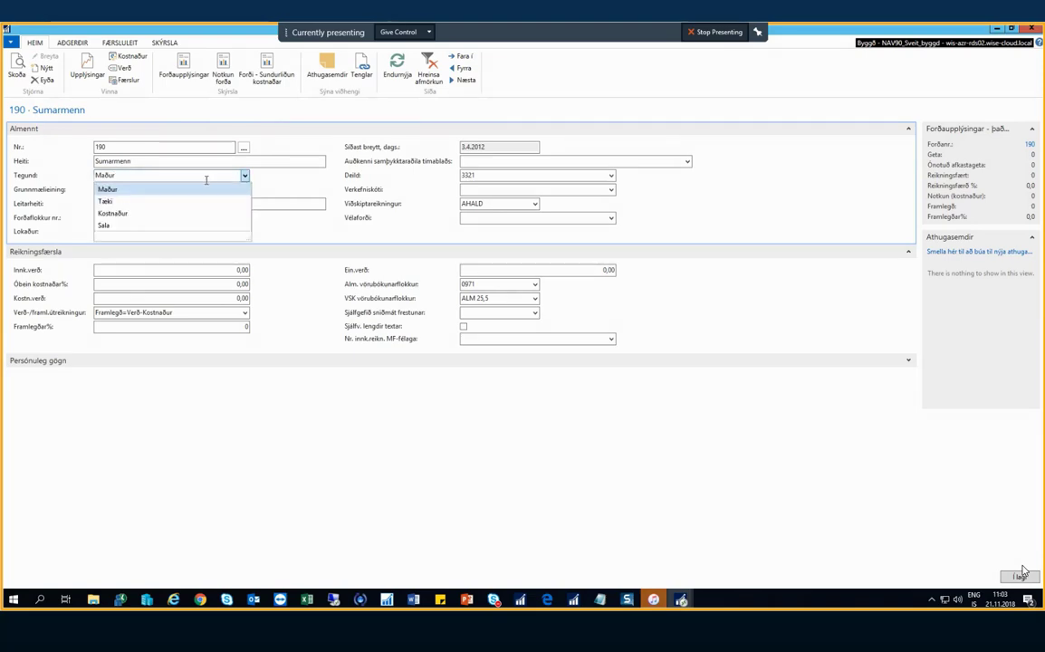
left_click(125, 175)
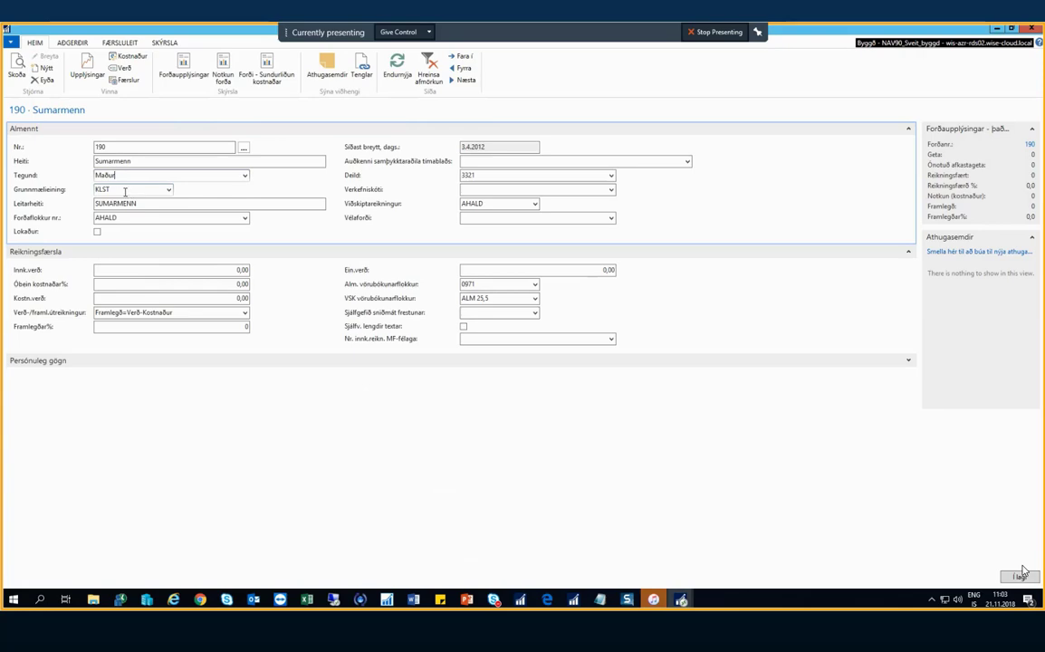
left_click(168, 190)
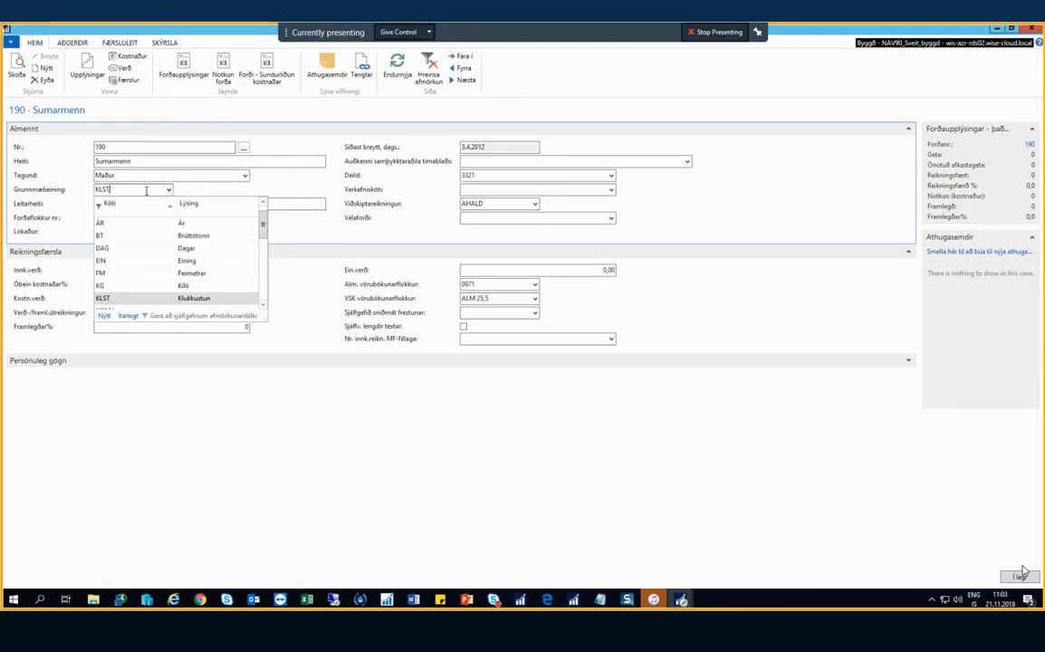
key("Escape")
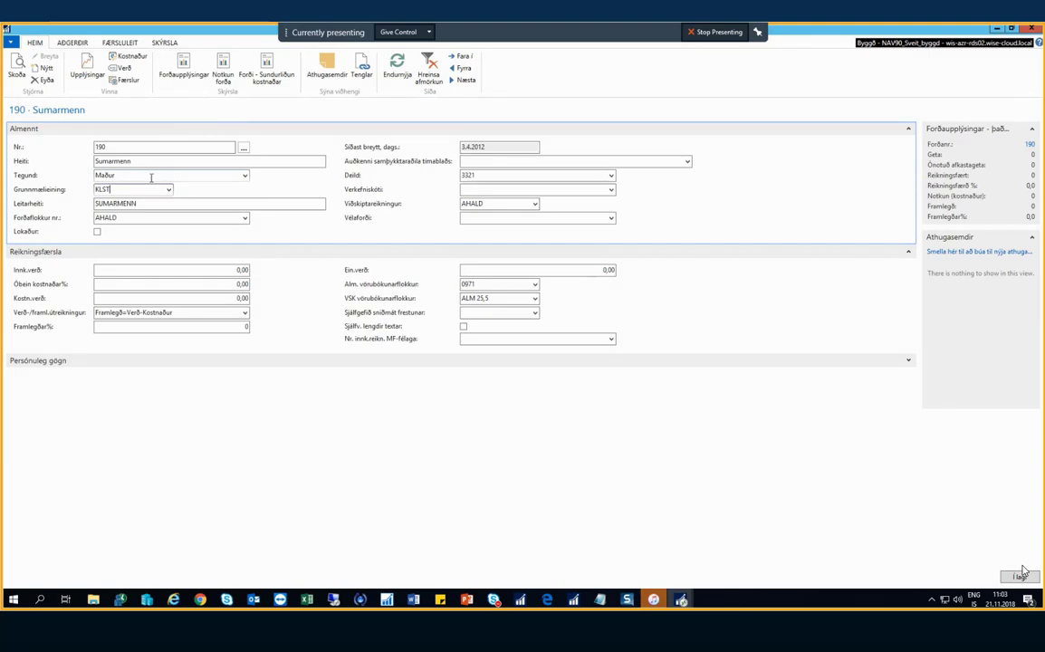
left_click(133, 221)
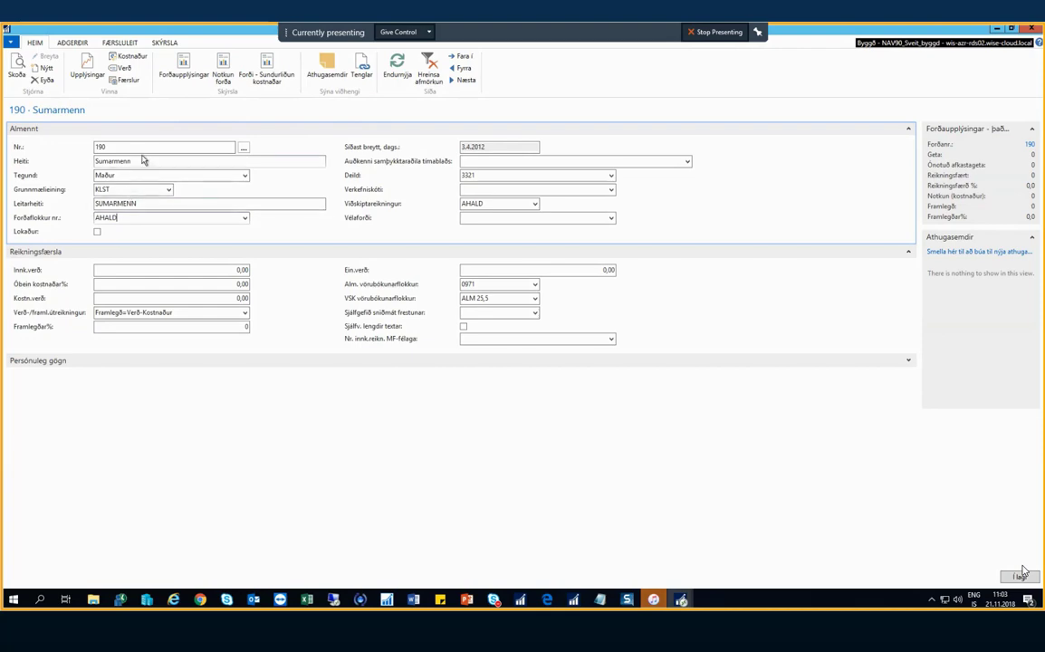
- View the resource prices of 190 Sumarmenn, widening the Kóti vinnutegundar column to fit its heading, and close the price list
left_click(118, 69)
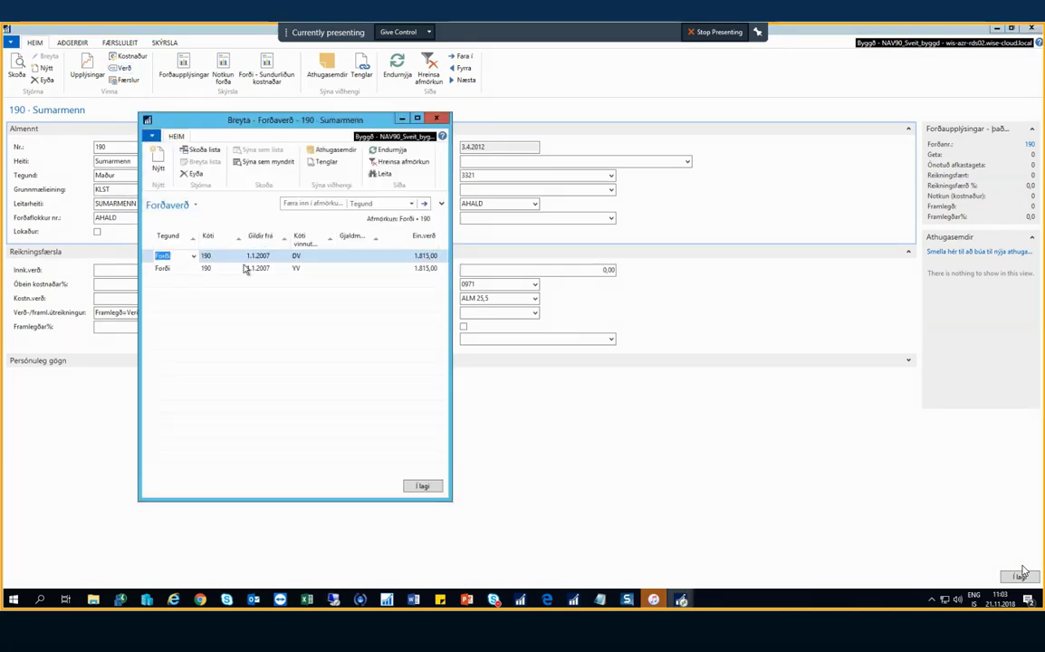
left_click(352, 237)
double_click(349, 236)
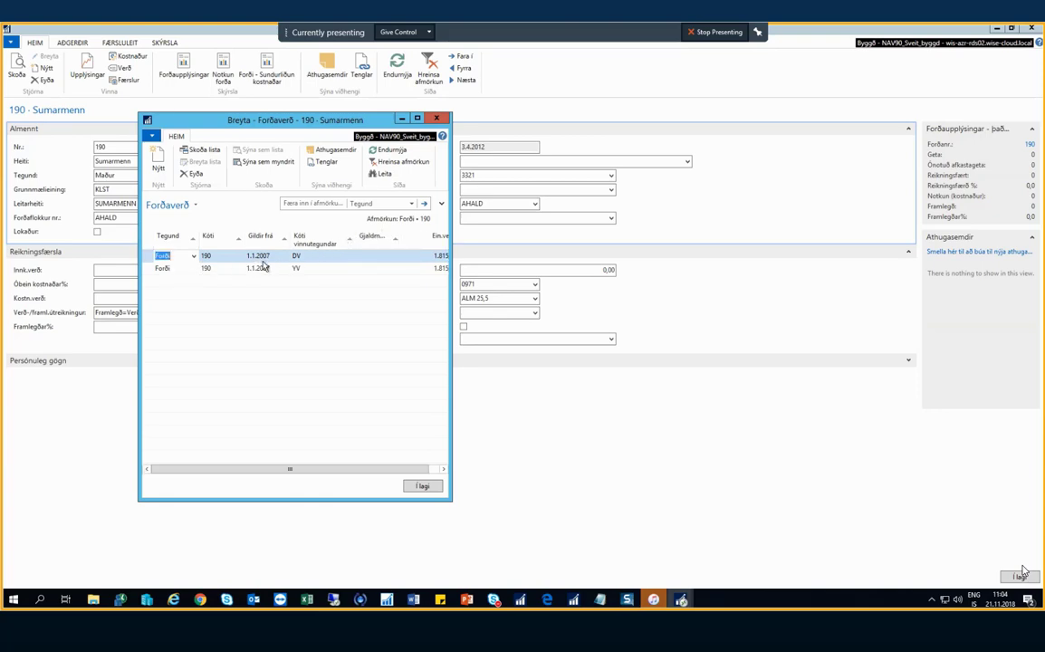
left_click(436, 119)
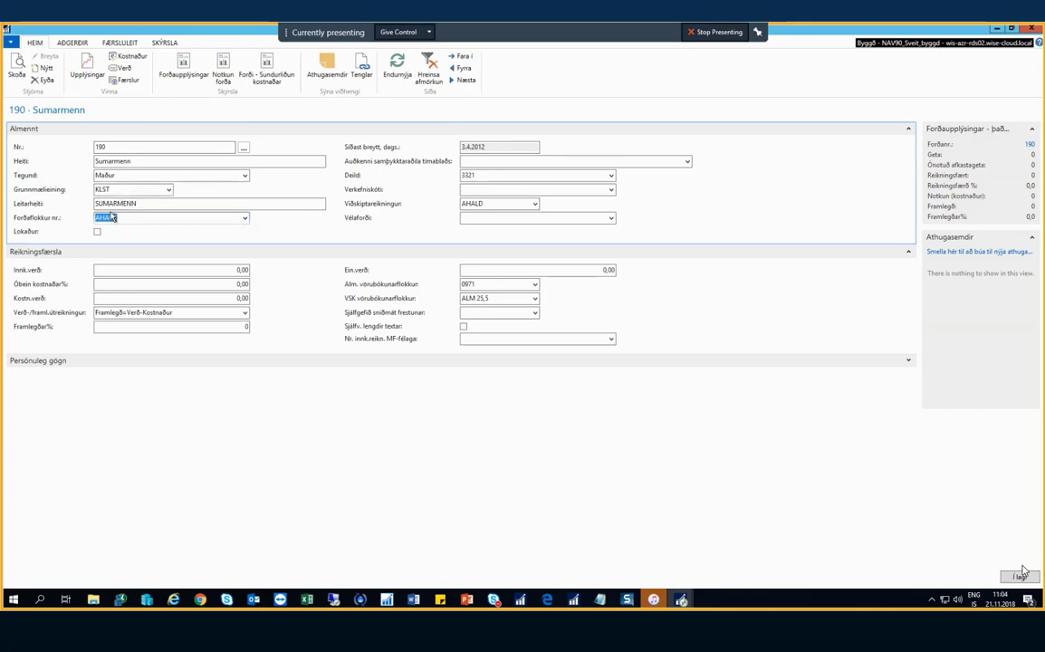
- Open the price list of resource group AHALD from the full Forðaflokkar list
left_click(244, 219)
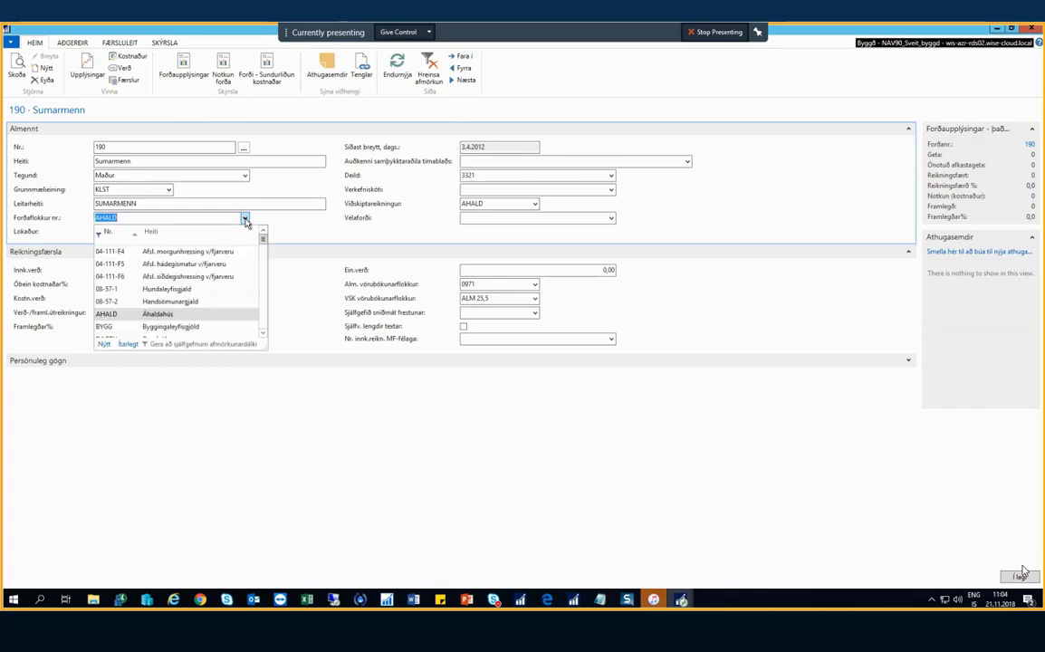
left_click(127, 347)
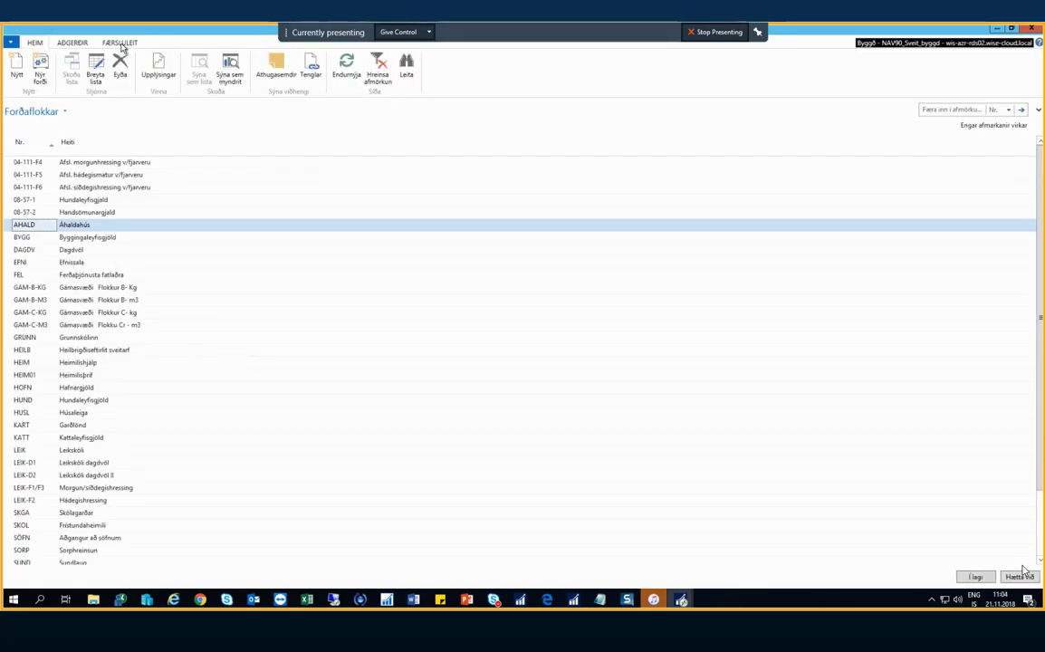
left_click(118, 44)
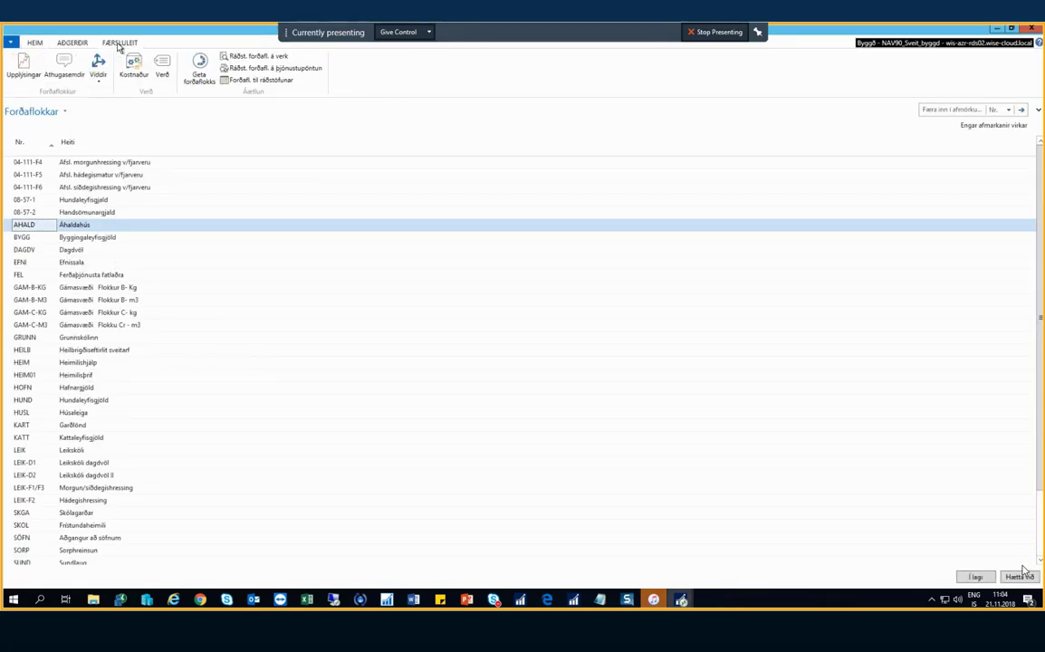
left_click(163, 69)
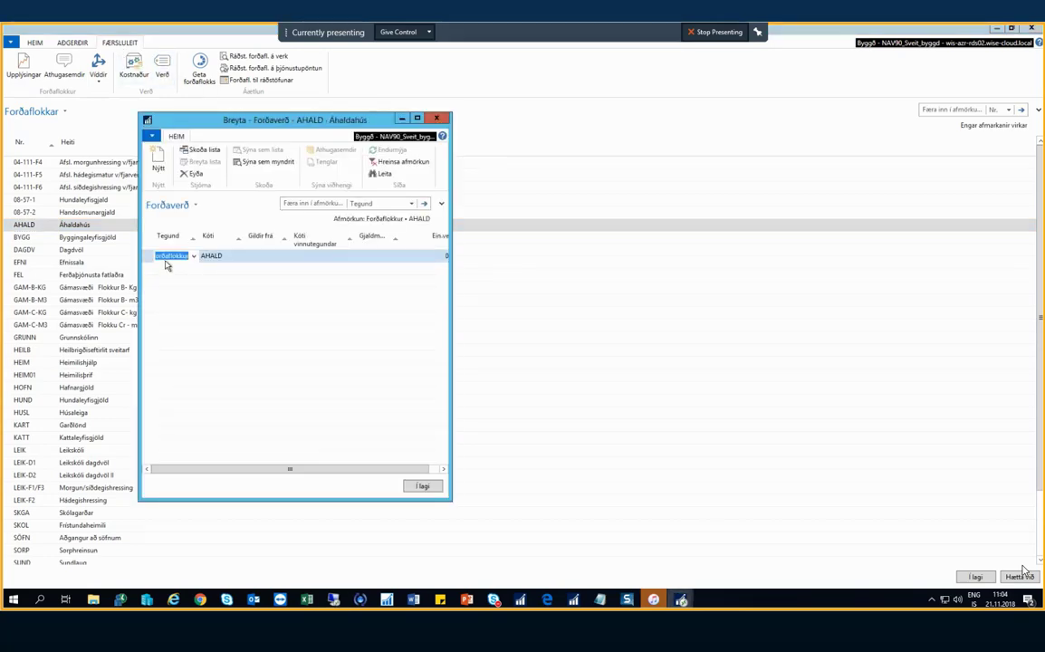
- Set the AHALD price line's Gildir frá date to 1.1.2018 and check the work type codes, leaving that field blank
left_click(267, 255)
type("0101")
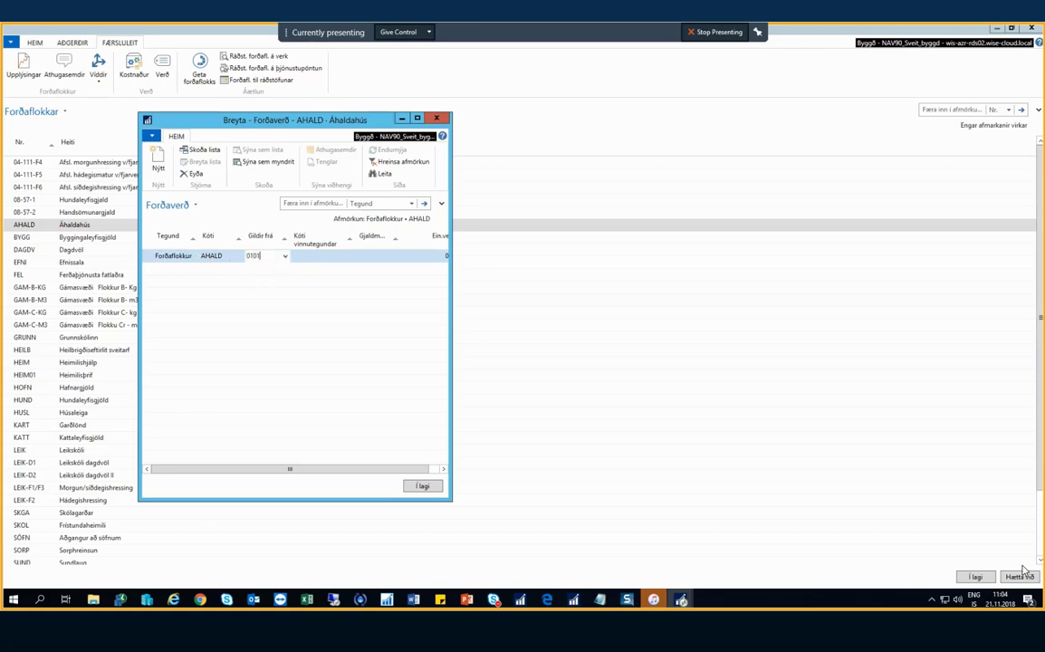
type("18")
key("Tab")
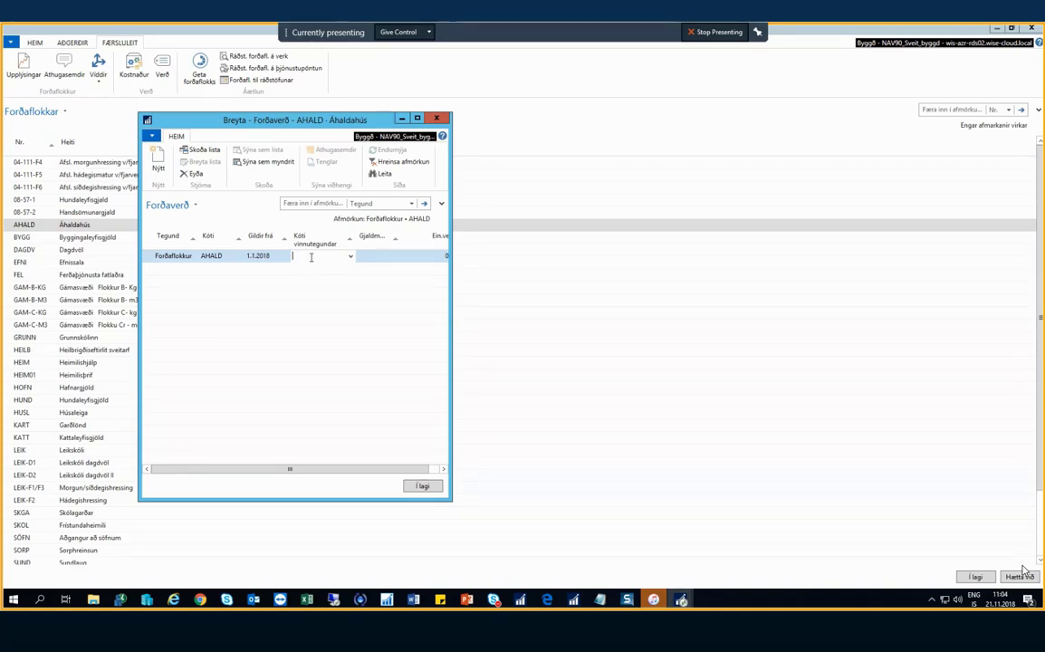
left_click(351, 257)
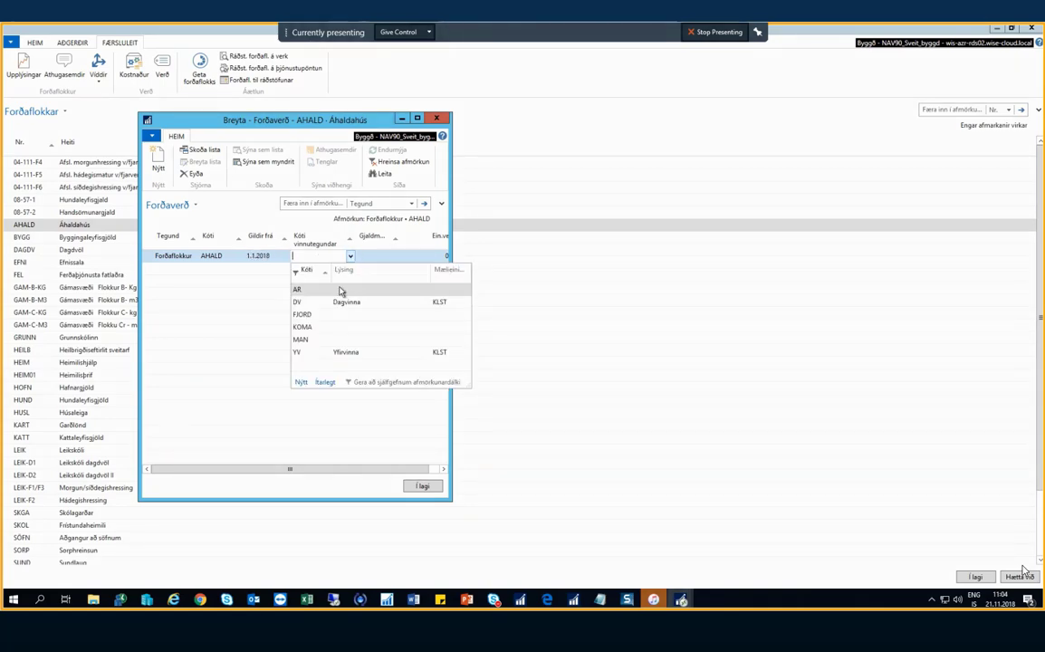
key("Escape")
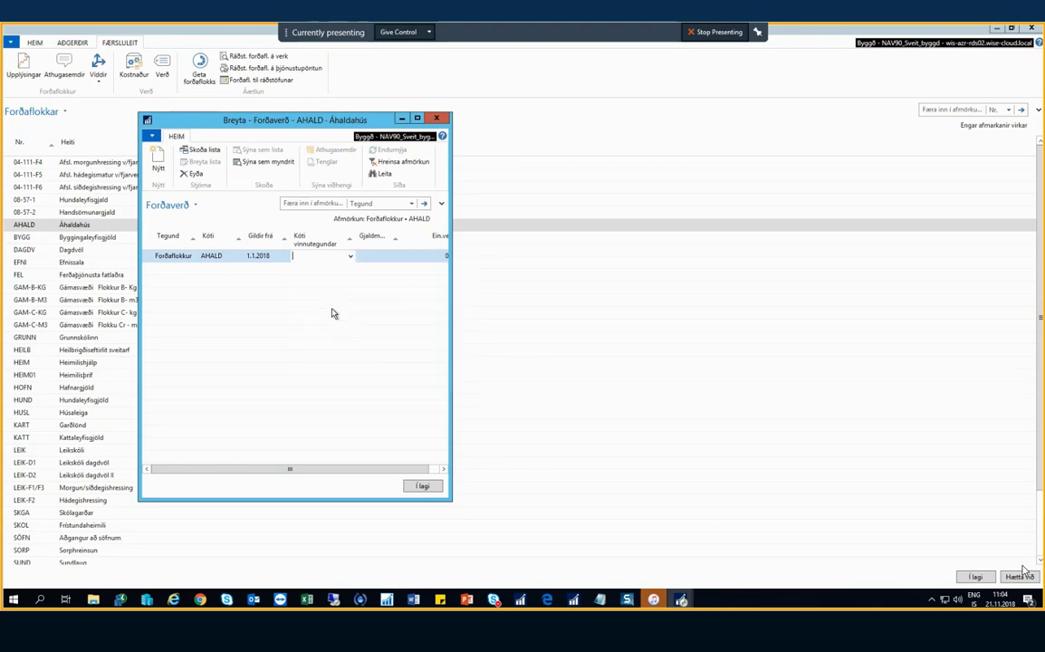
- Set the AHALD price line's unit price to 2.000 and return to the Sumarmenn resource card
key("Tab")
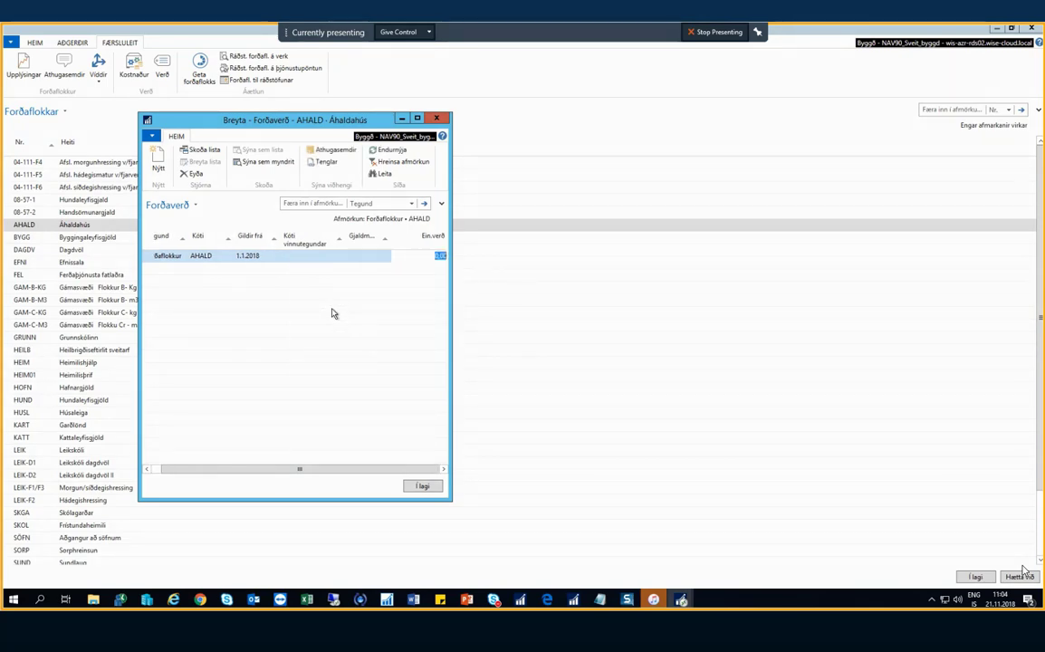
type("100")
key("Return")
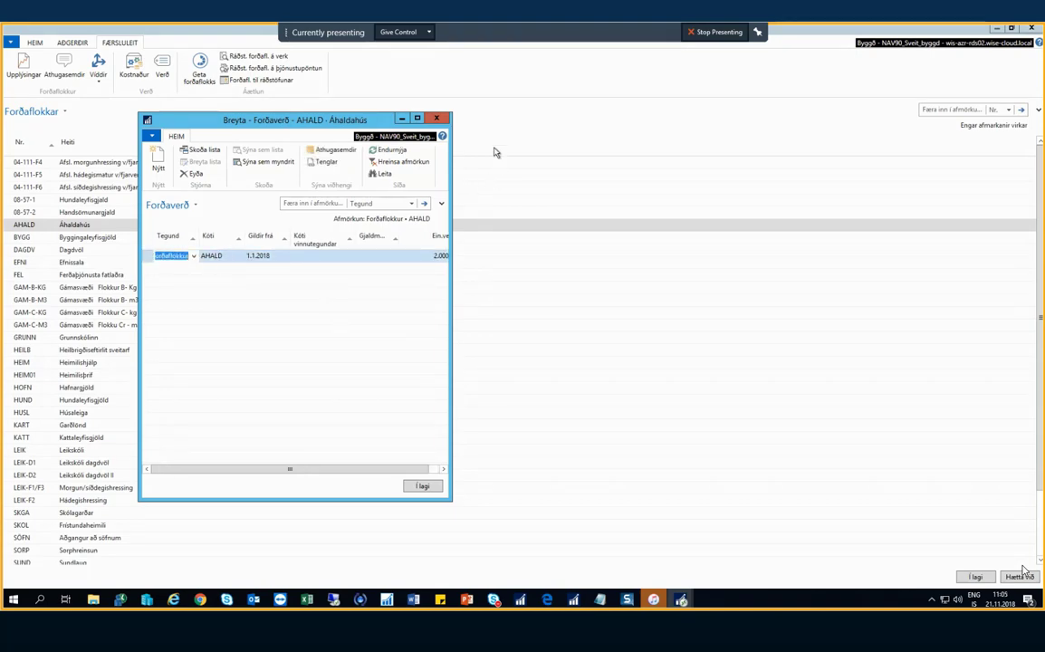
left_click(439, 119)
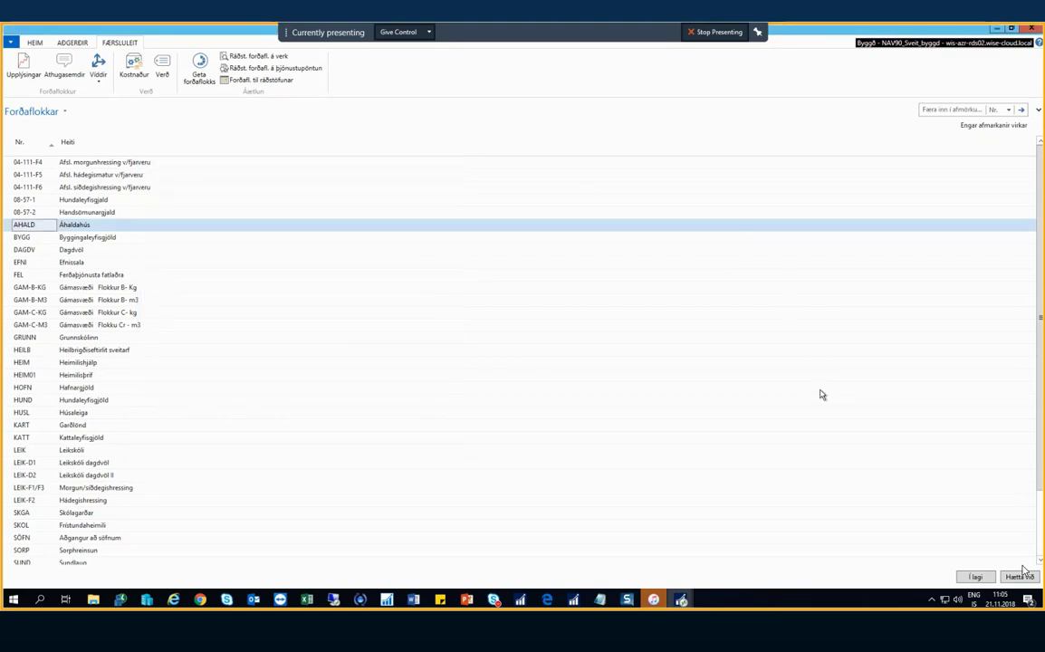
key("Return")
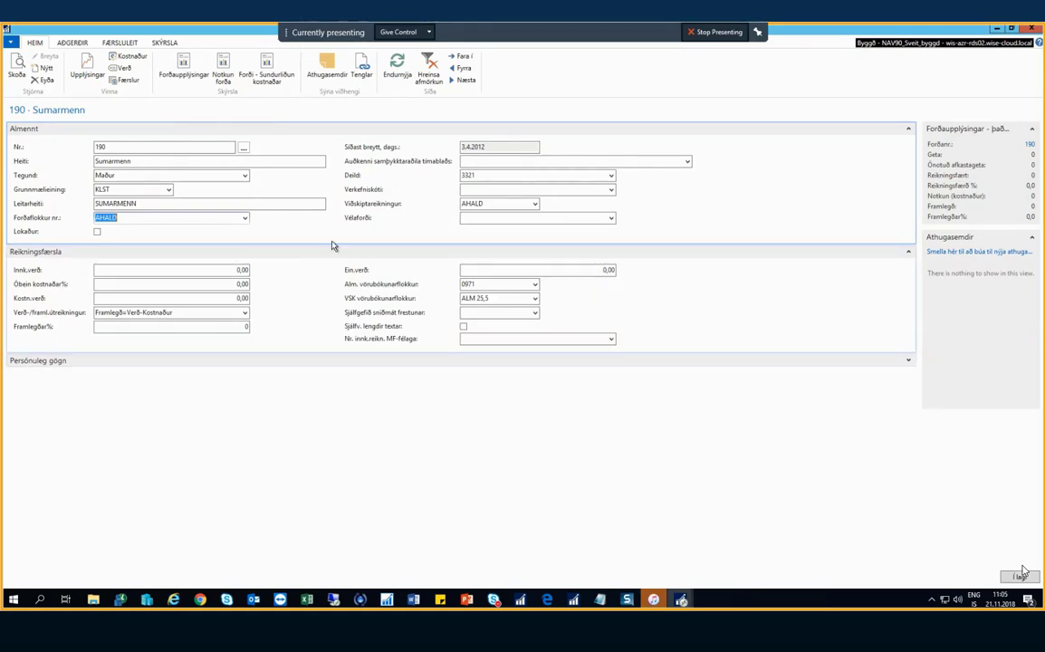
- Review the Deild and Viðskiptareikningur fields, and open the posting setup of general product posting group 0971
left_click(490, 177)
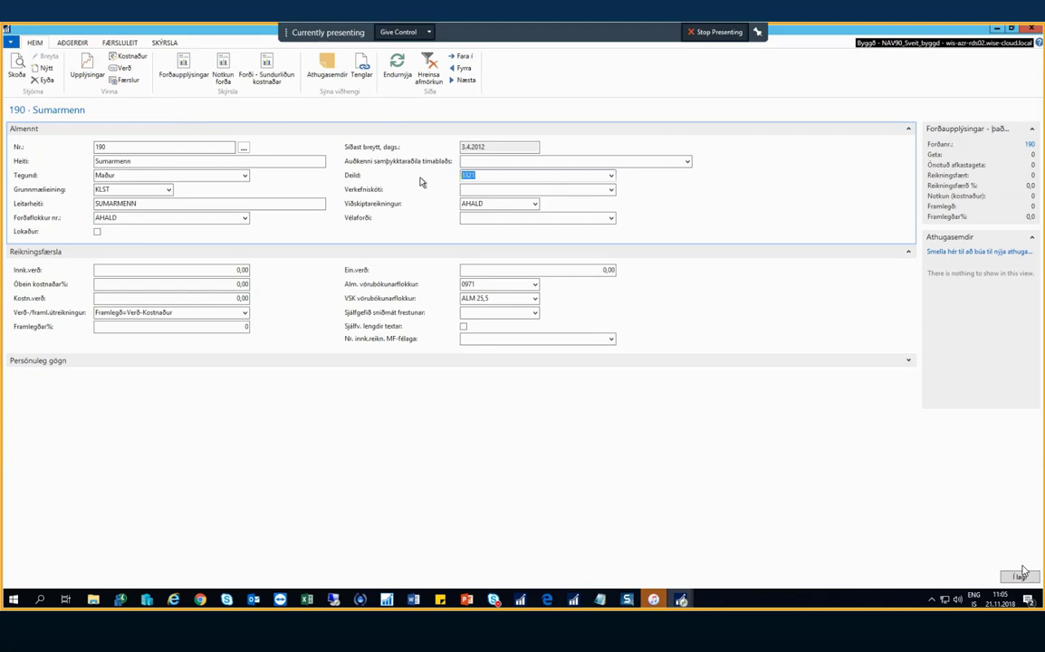
left_click(493, 204)
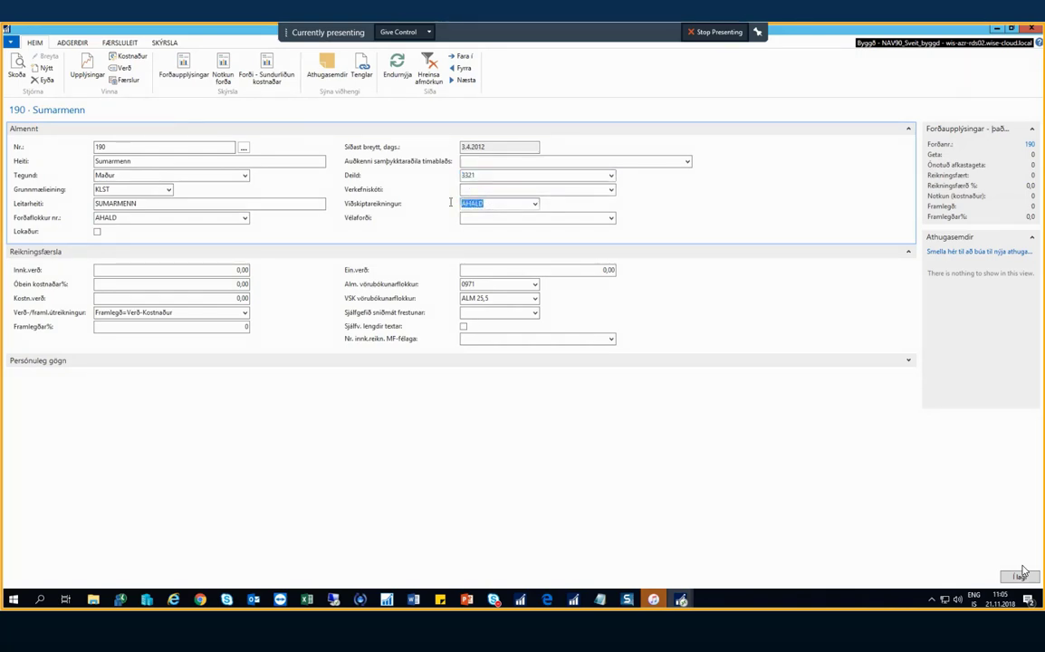
left_click(488, 285)
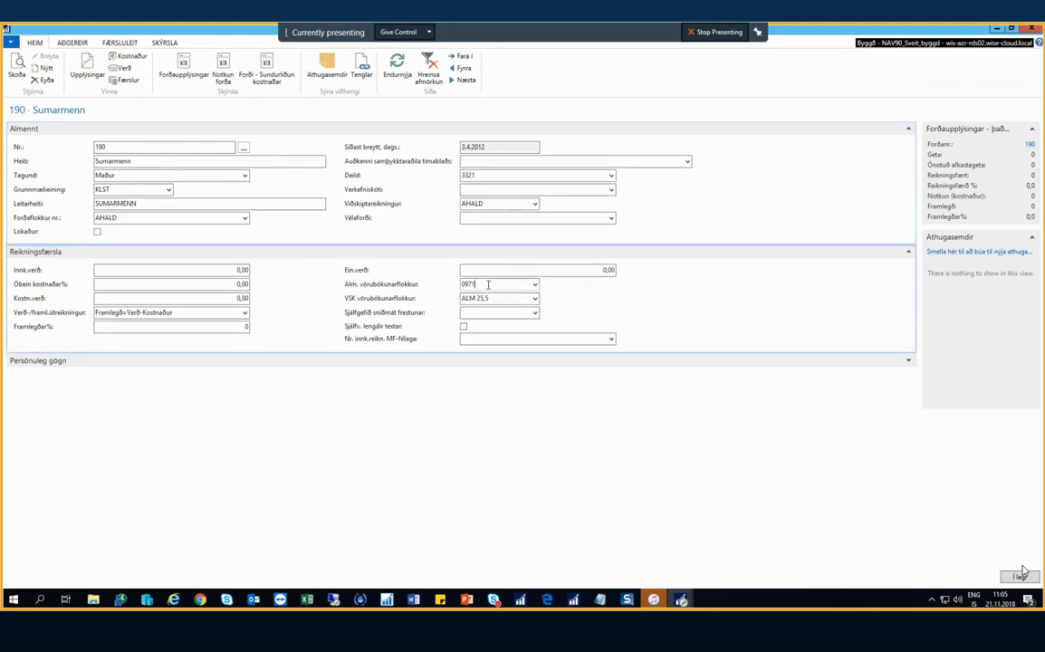
left_click(535, 284)
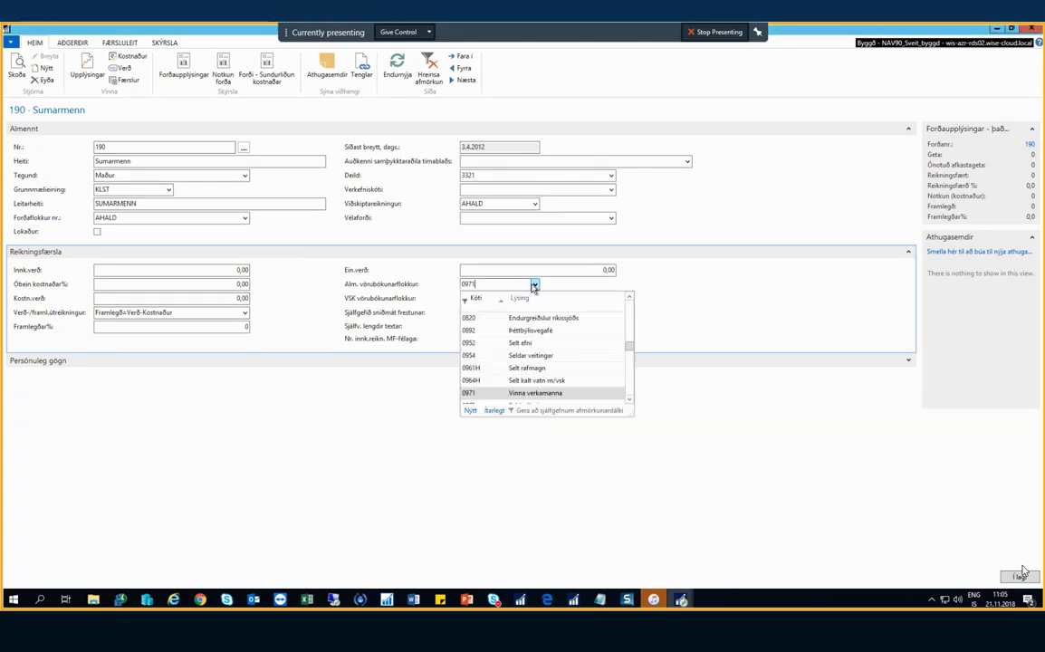
left_click(494, 412)
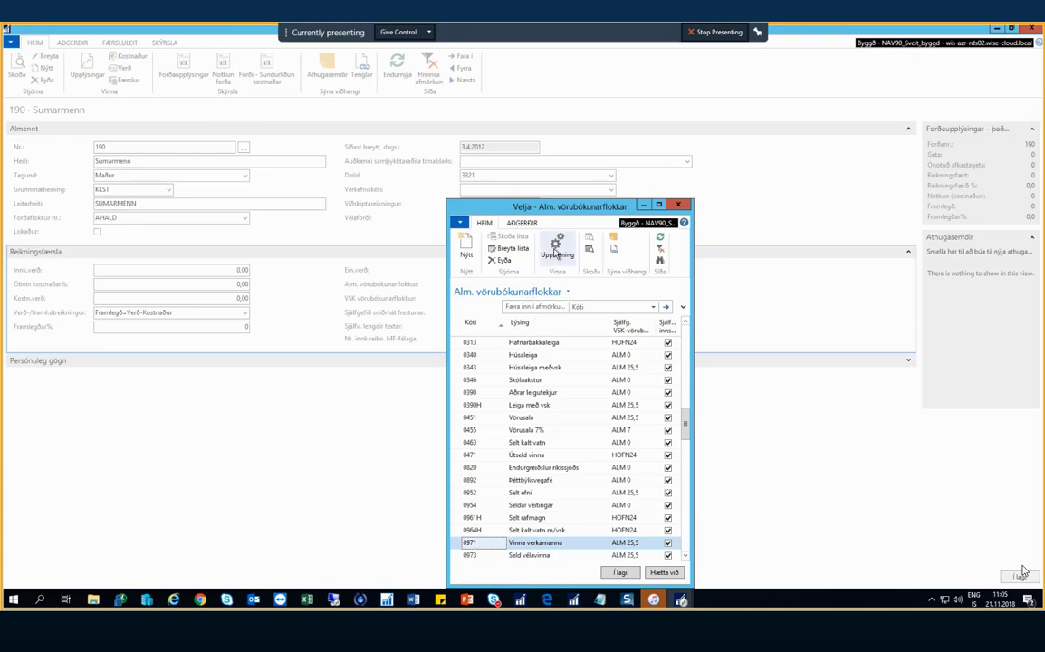
left_click(556, 250)
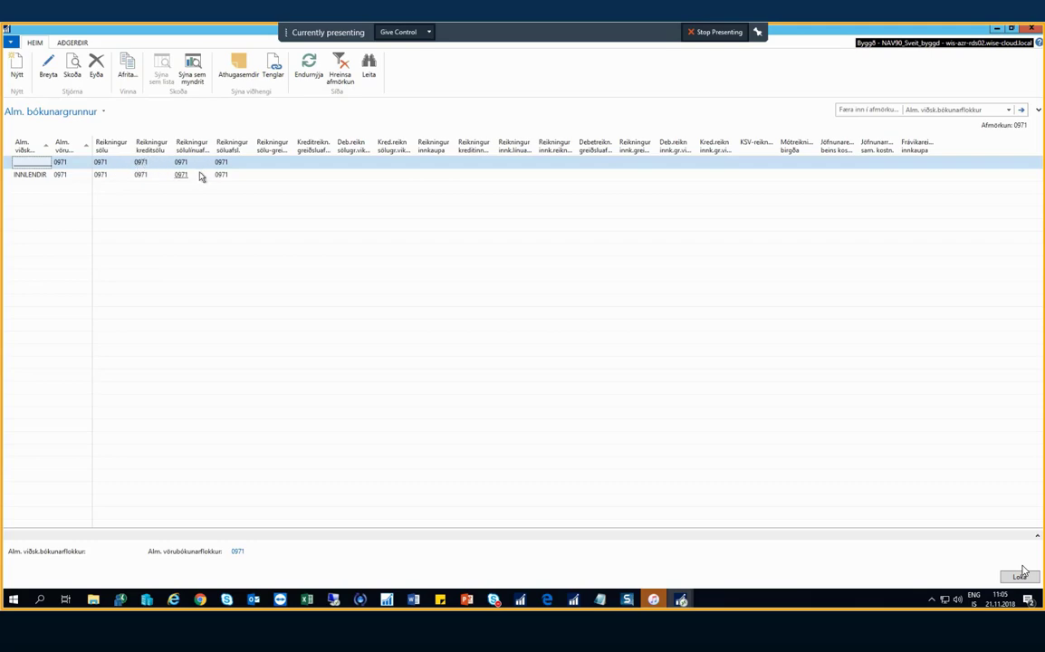
- Close the 0971 posting setup and bring up the Ýmis vinna innanhúss job card in a maximized window
left_click(1021, 576)
left_click(1021, 576)
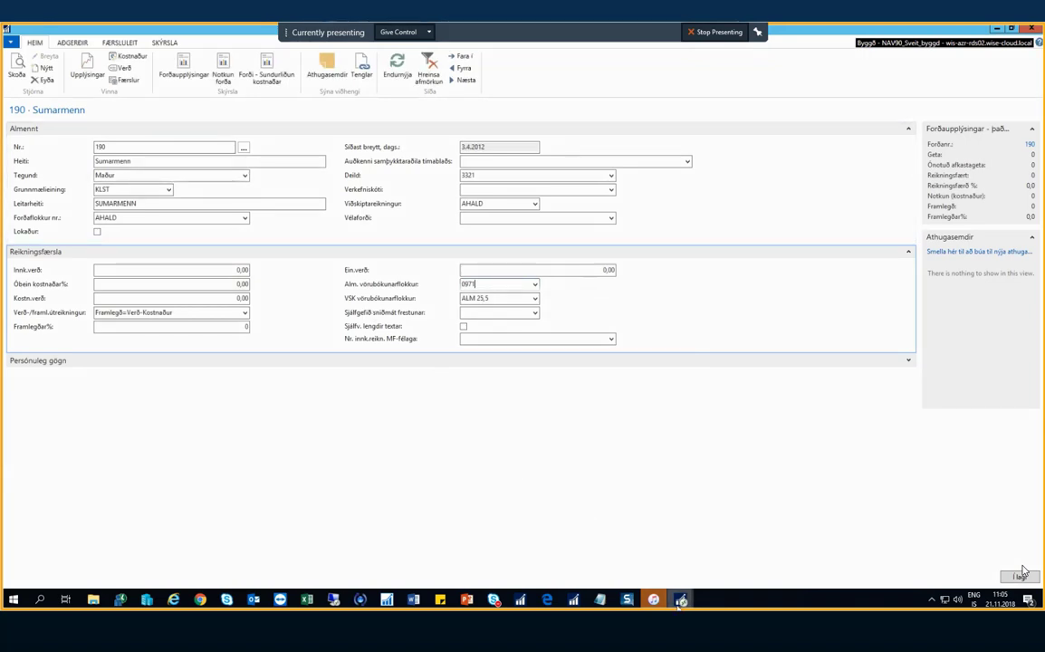
mouse_move(682, 601)
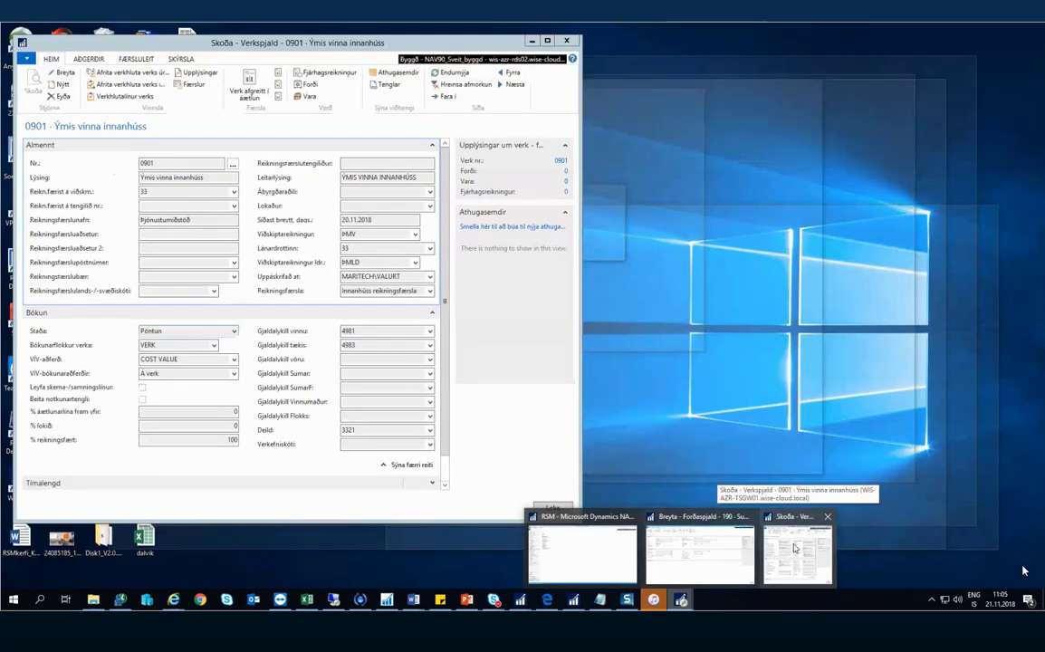
left_click(796, 548)
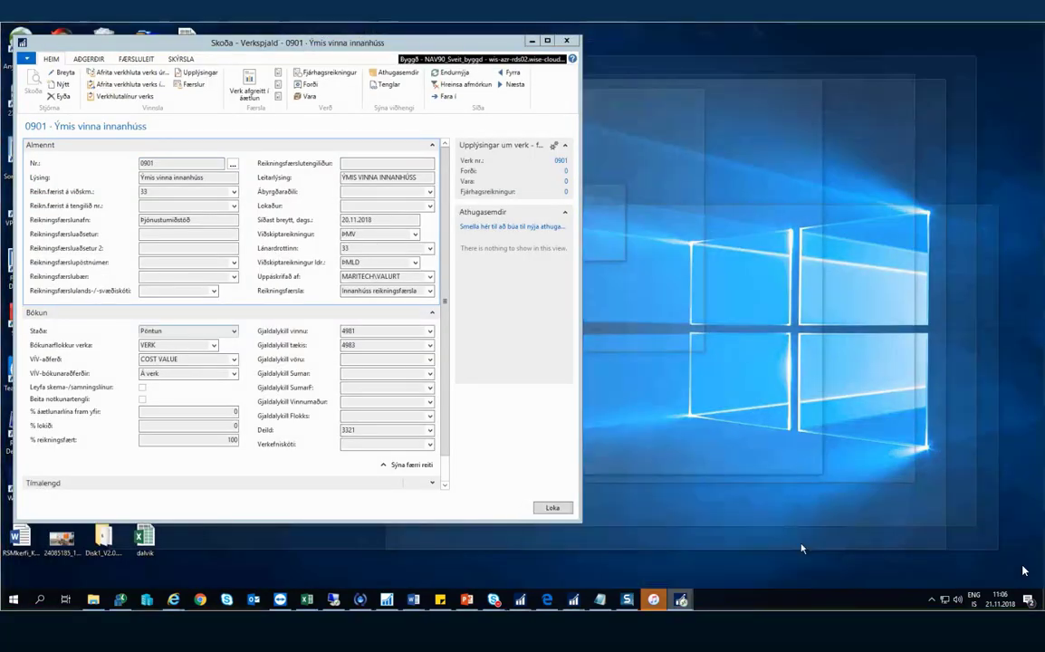
left_click(802, 548)
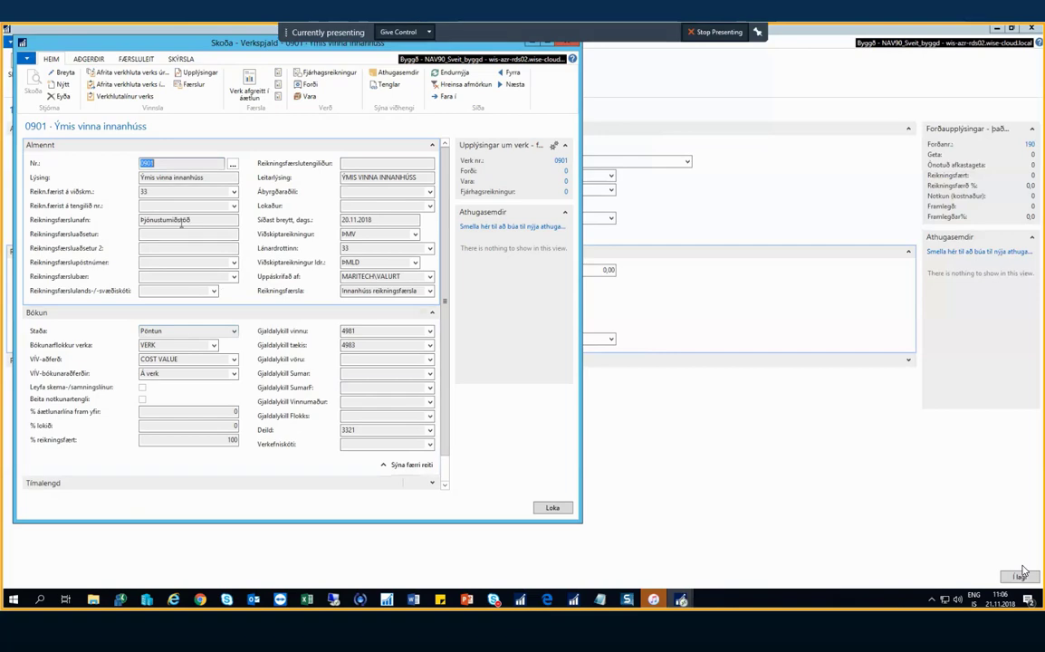
left_click_drag(205, 40, 246, 61)
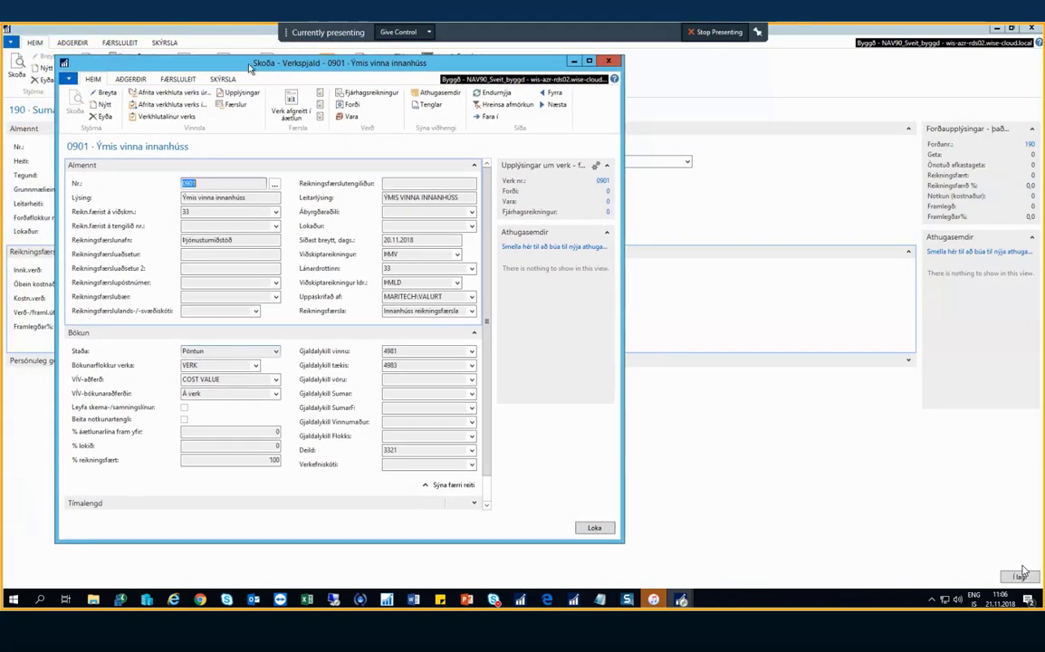
left_click(589, 61)
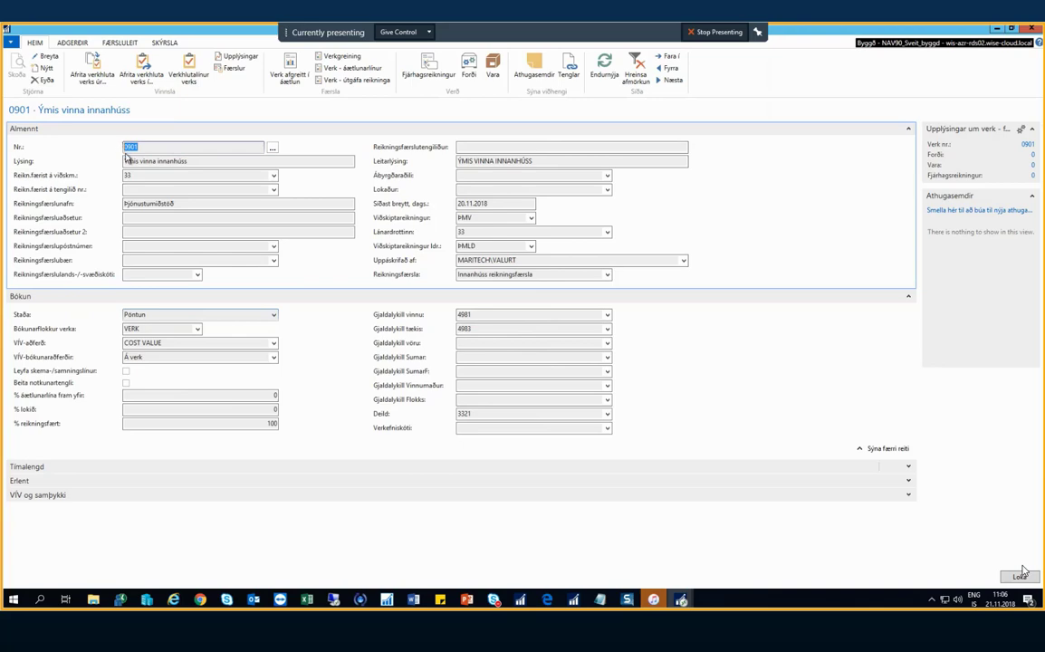
- Review the job's bill-to customer and billing name, the Staða options and the Bókunarflokkur verka field, leaving them as they are
left_click(138, 177)
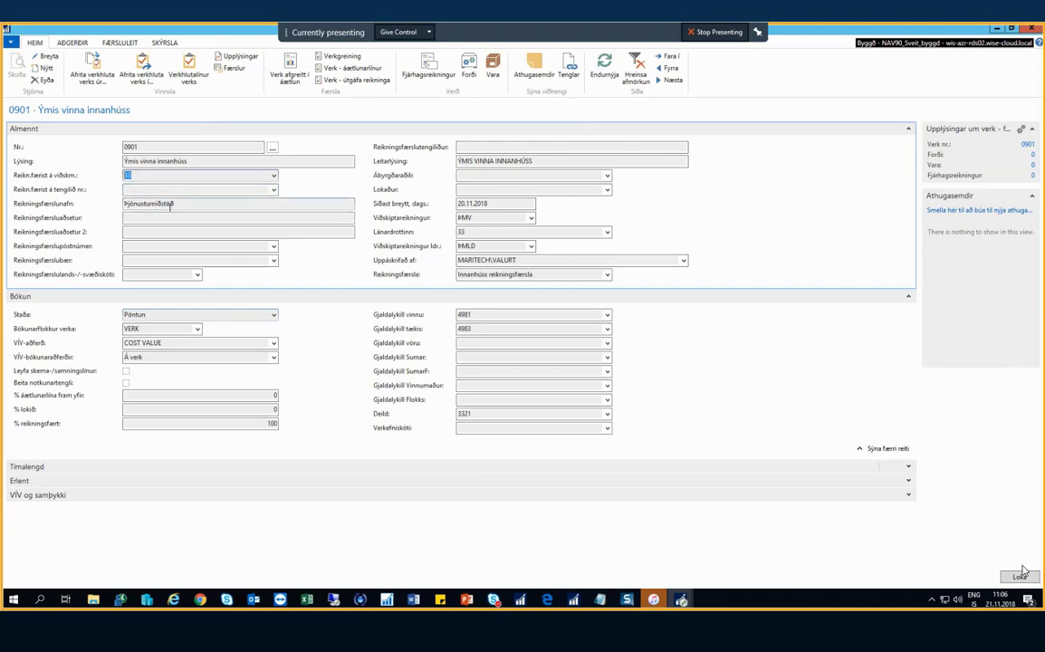
left_click(148, 205)
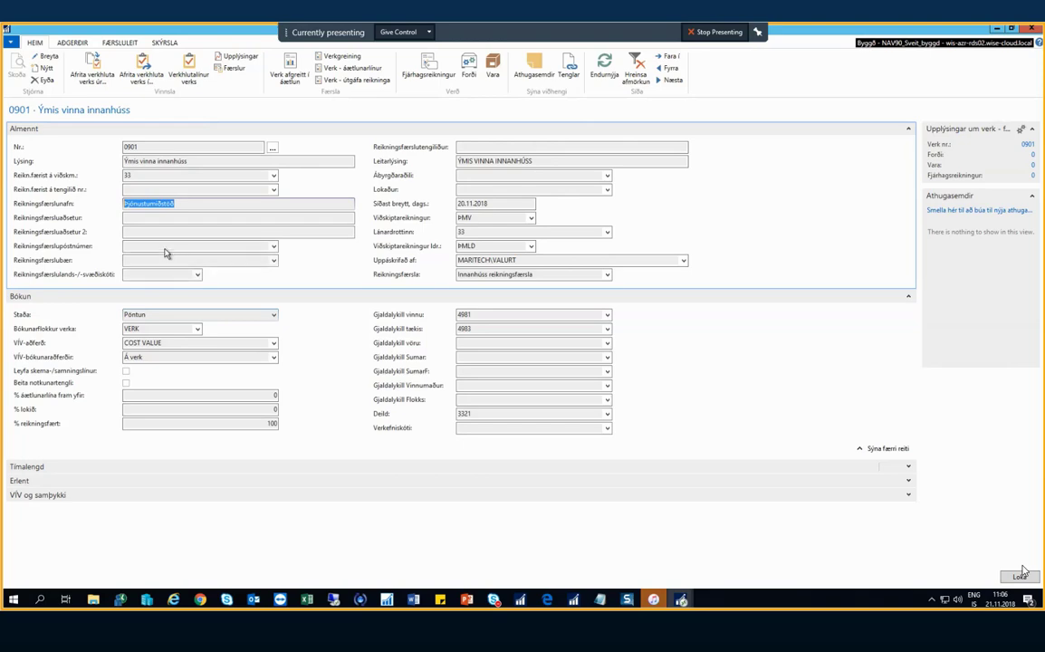
left_click(195, 314)
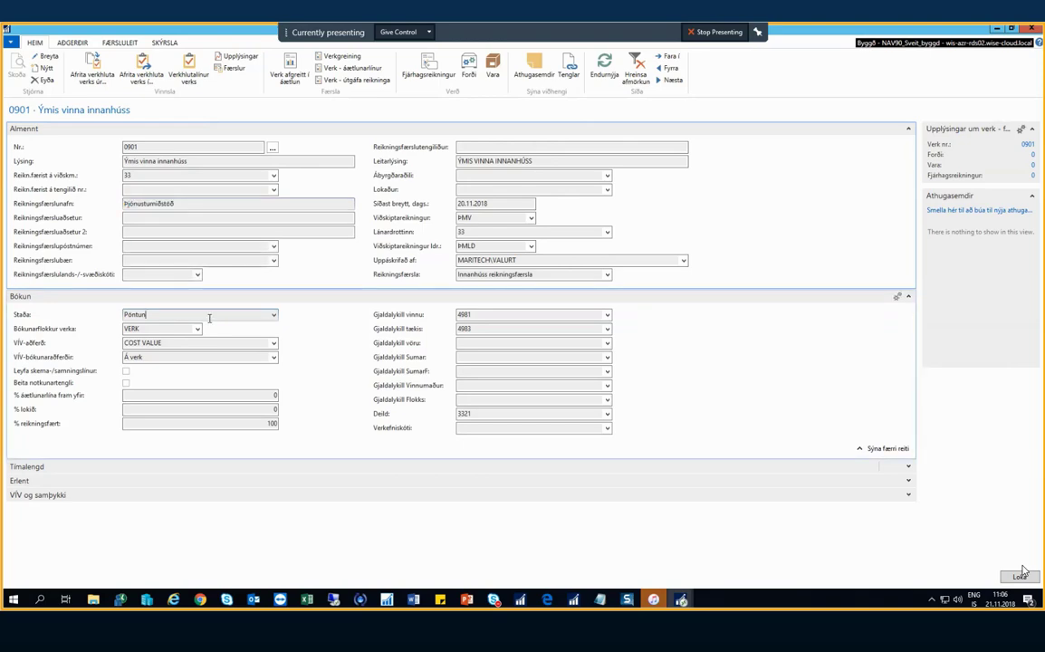
left_click(275, 316)
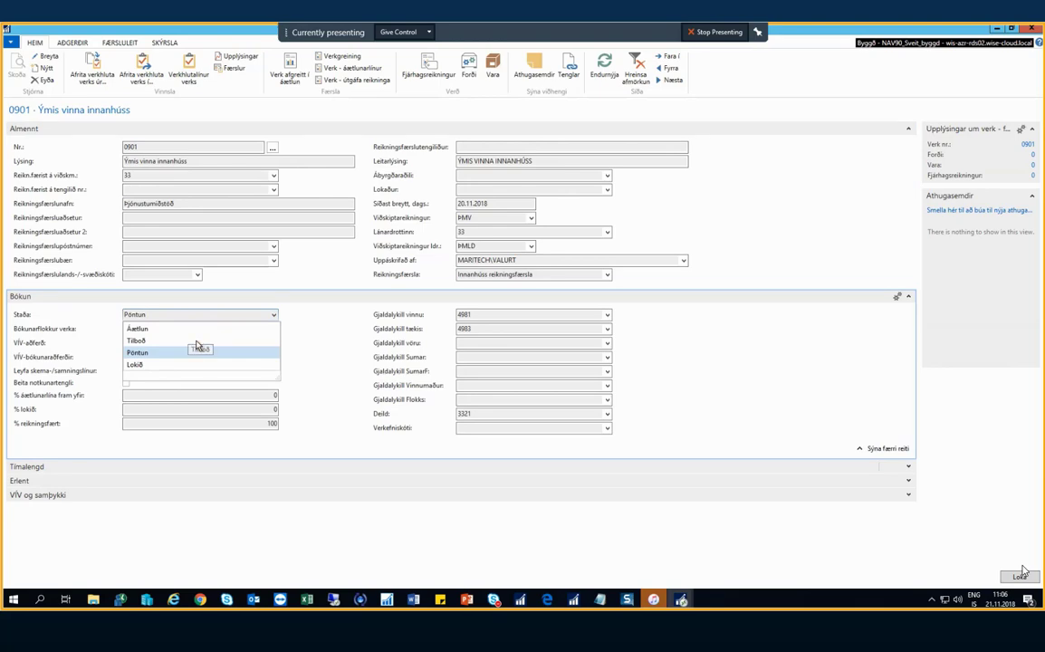
key("Escape")
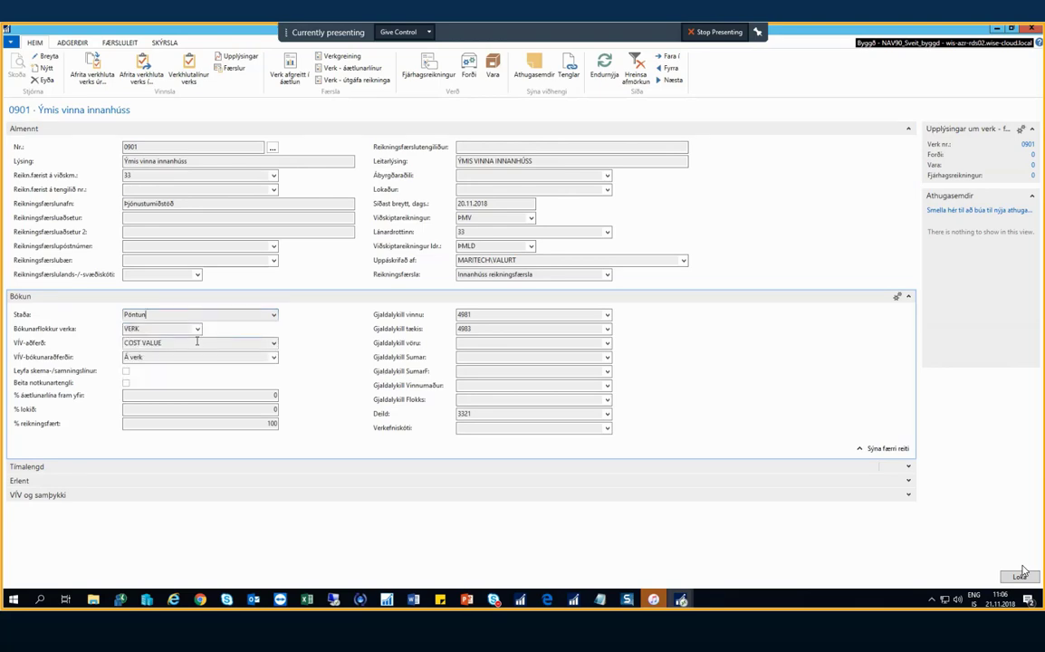
left_click(159, 332)
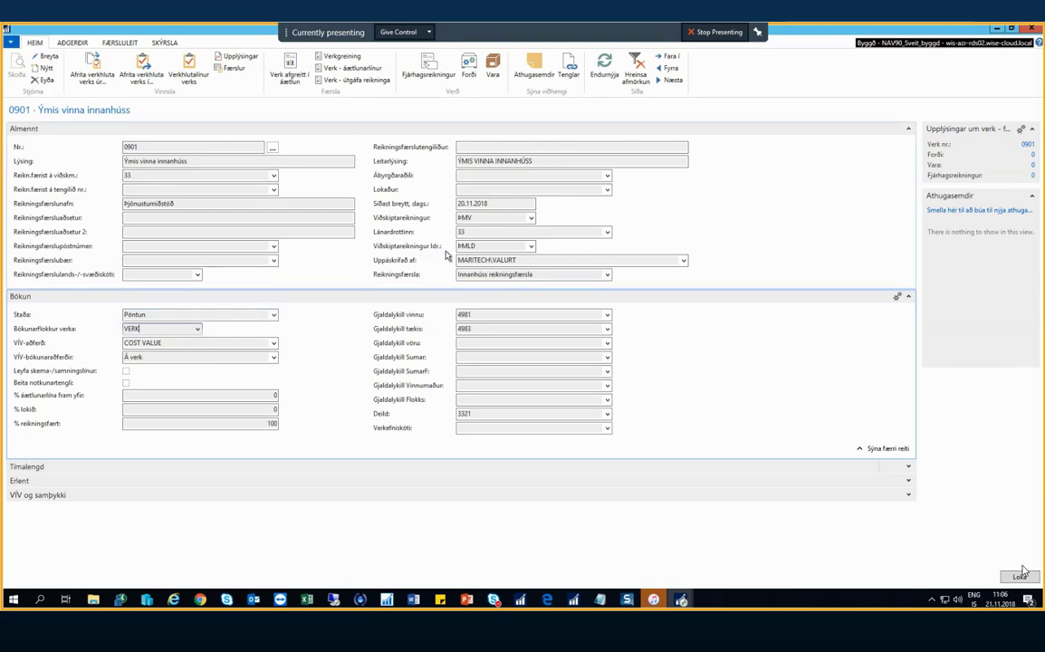
- Review the job's Viðskiptareikningur, Lánardrottinn, Viðskiptareikningur ldr. and Uppáskrifað af fields and the available Reikningsfærsla options
left_click(490, 220)
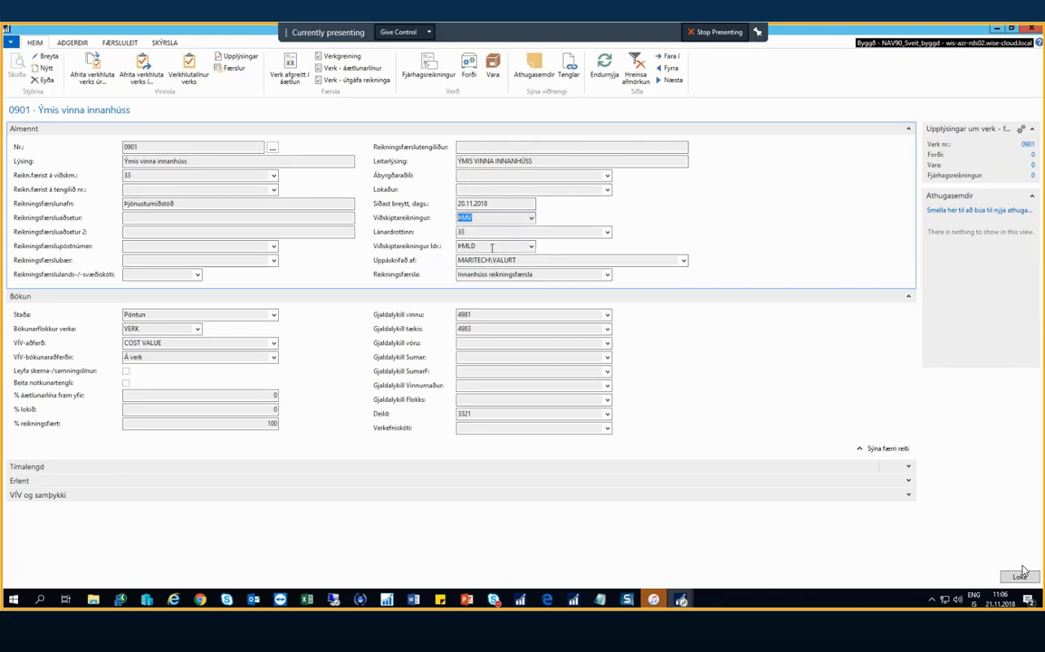
left_click(486, 245)
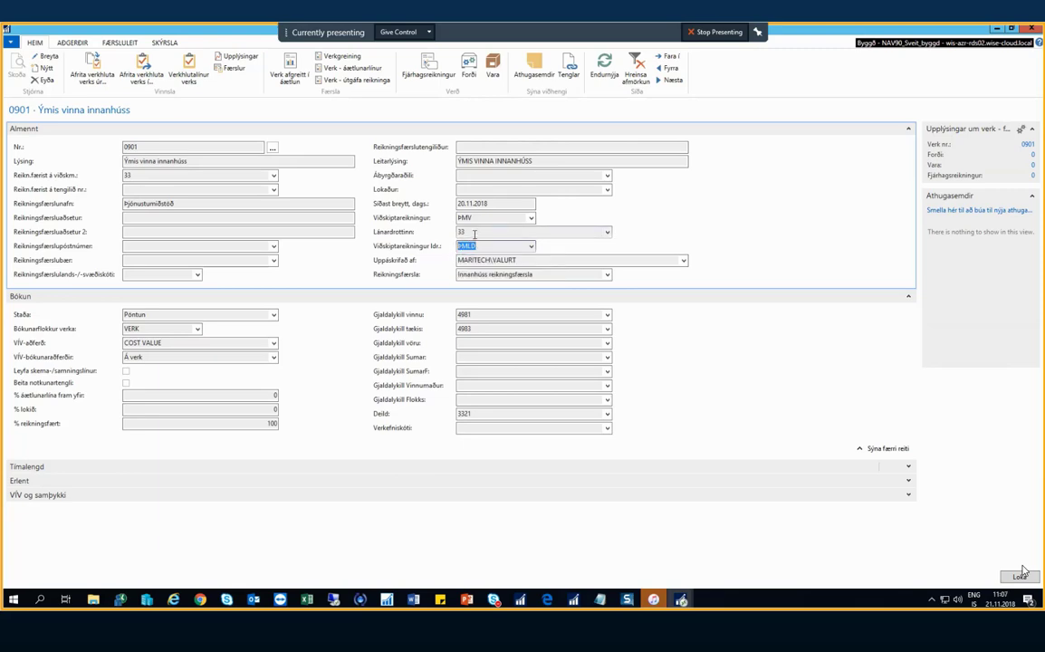
left_click(474, 233)
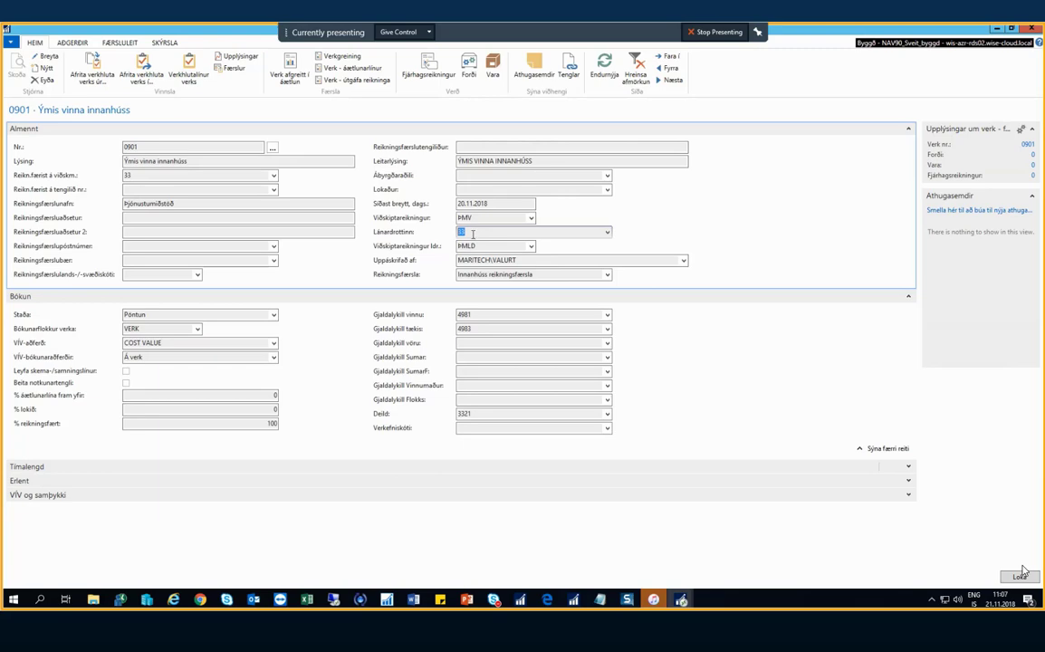
left_click(457, 246)
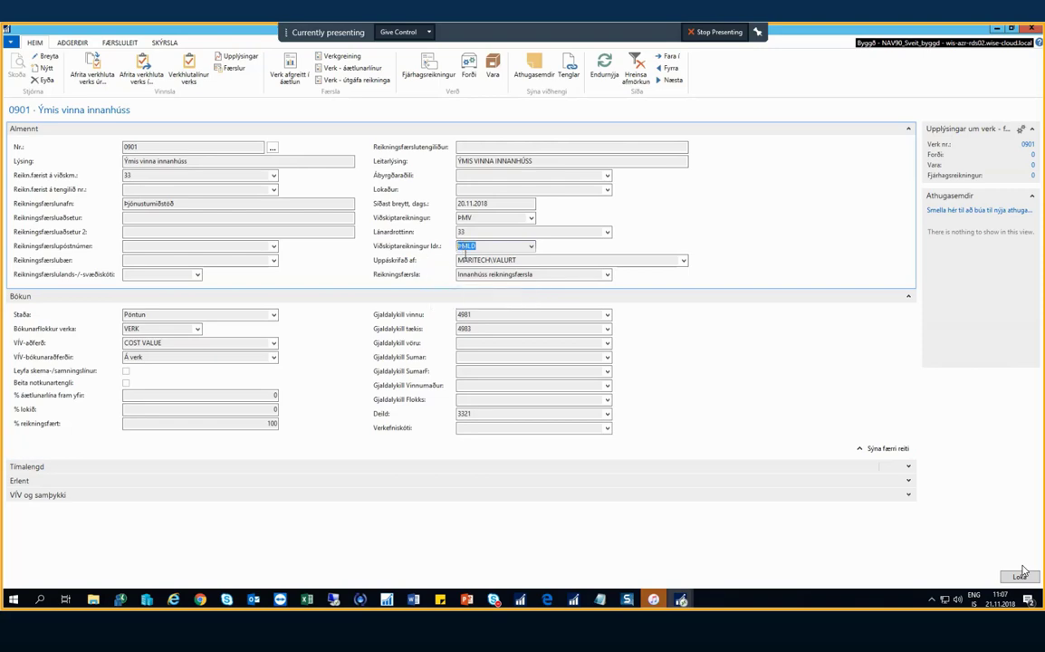
left_click(470, 260)
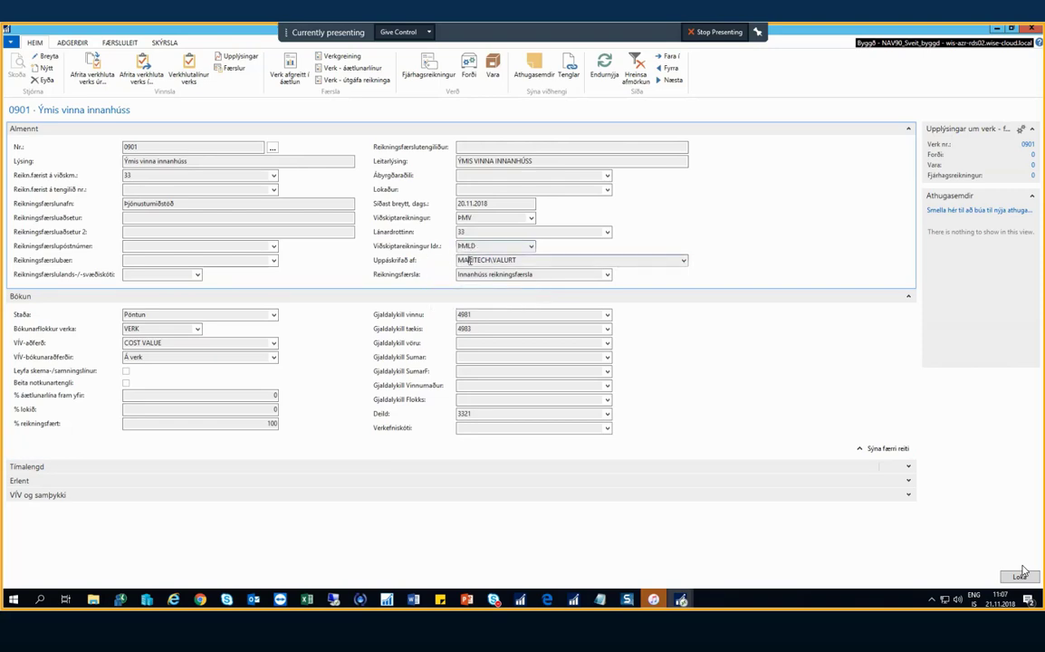
left_click(541, 277)
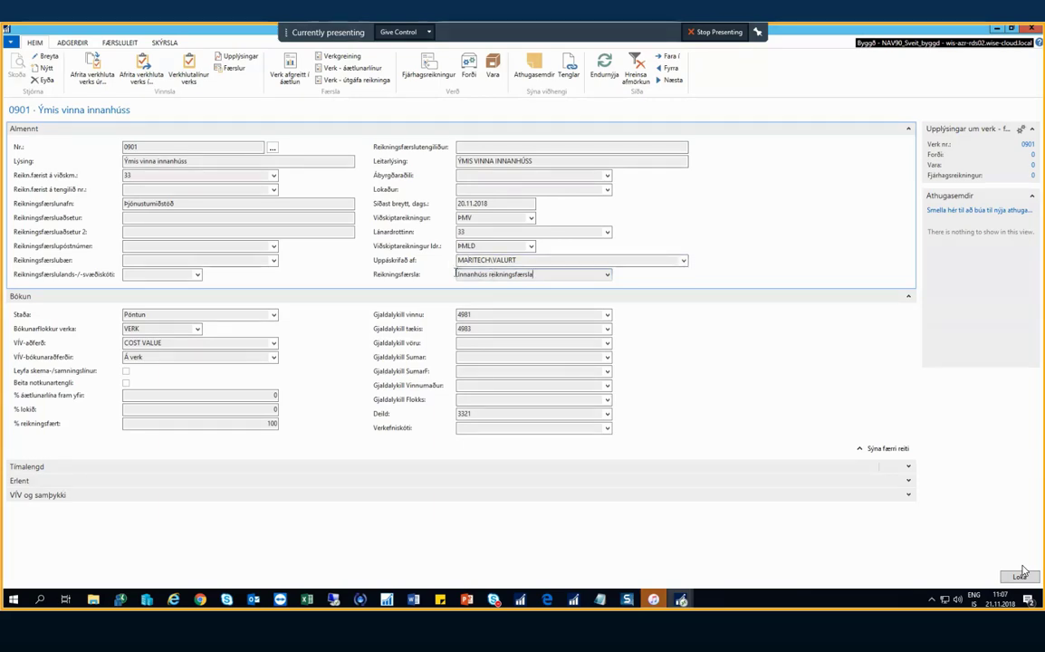
left_click(608, 277)
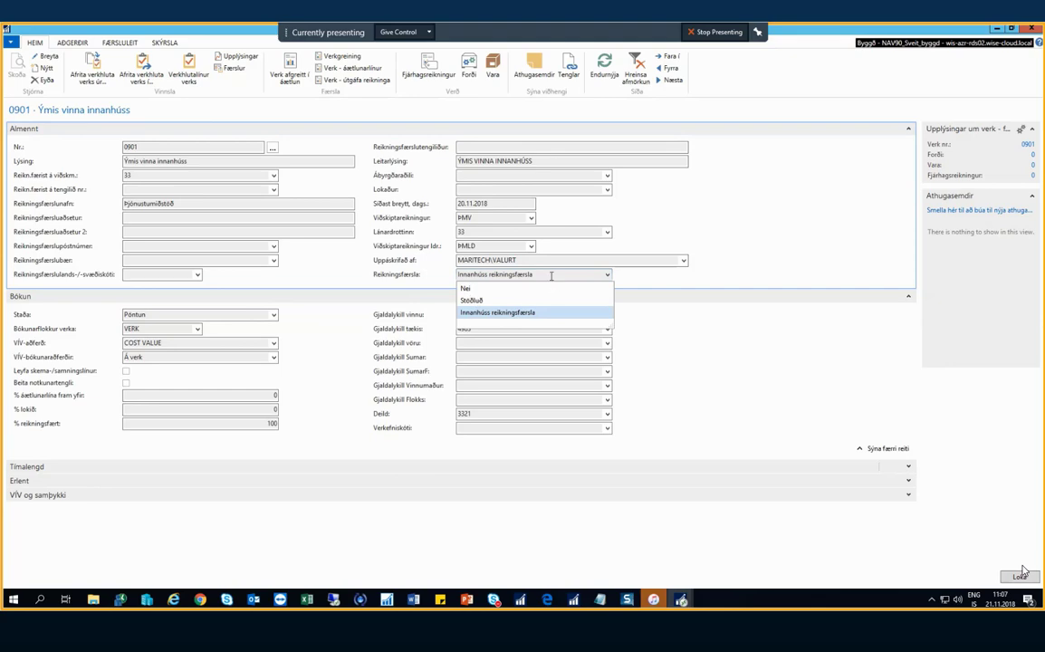
left_click(551, 275)
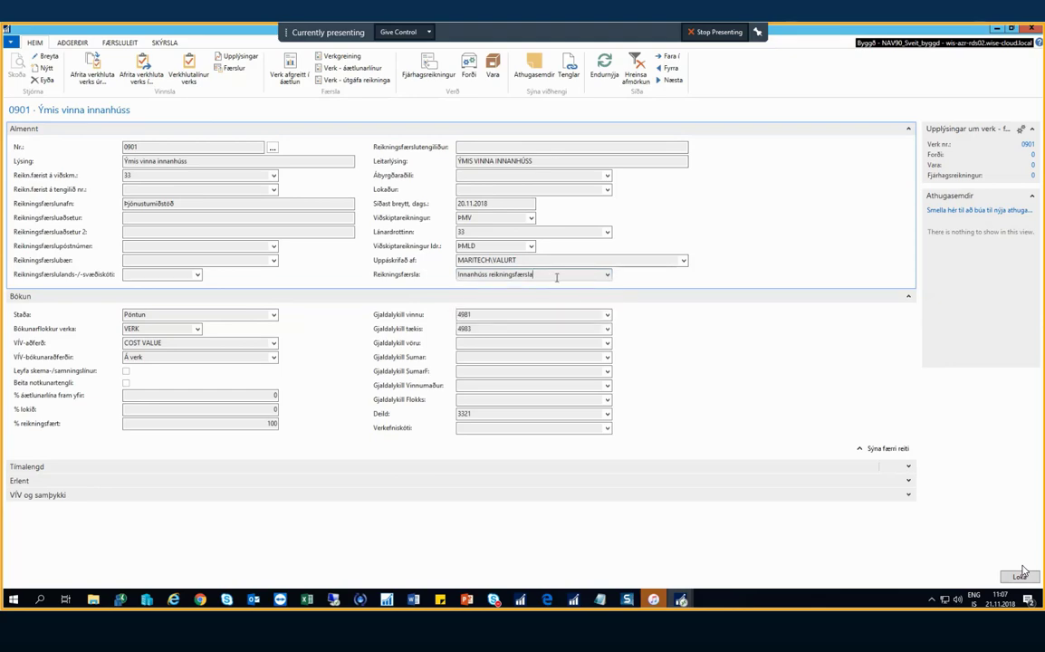
- Review the Gjaldalykill vinnu, Gjaldalykill tækis and Gjaldalykill vöru fields in the job's Bókun section
left_click(456, 314)
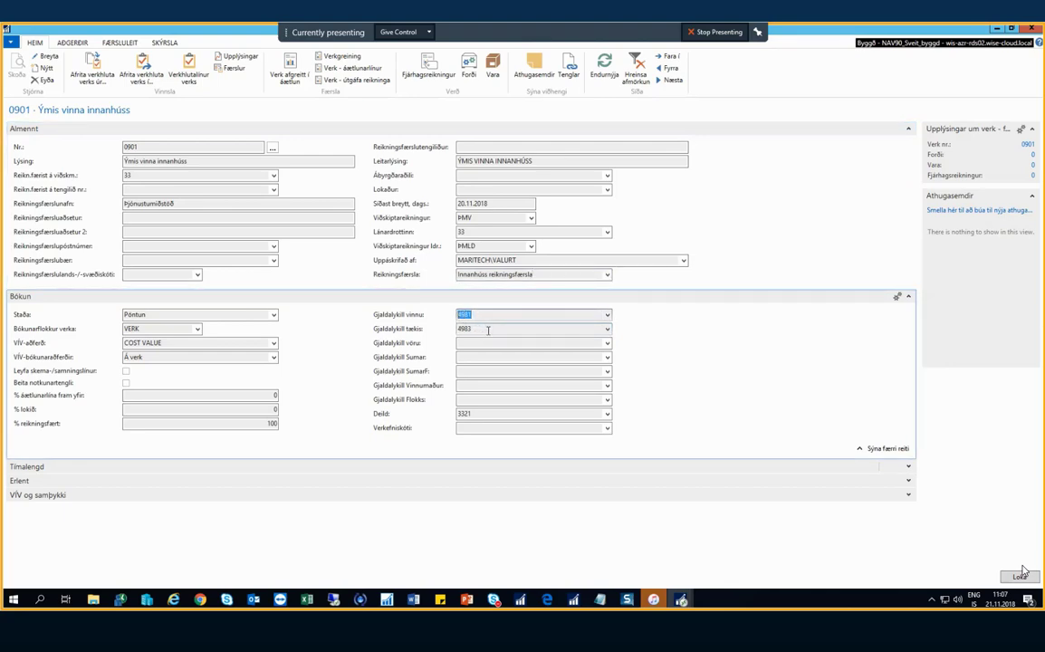
left_click(488, 330)
left_click(473, 342)
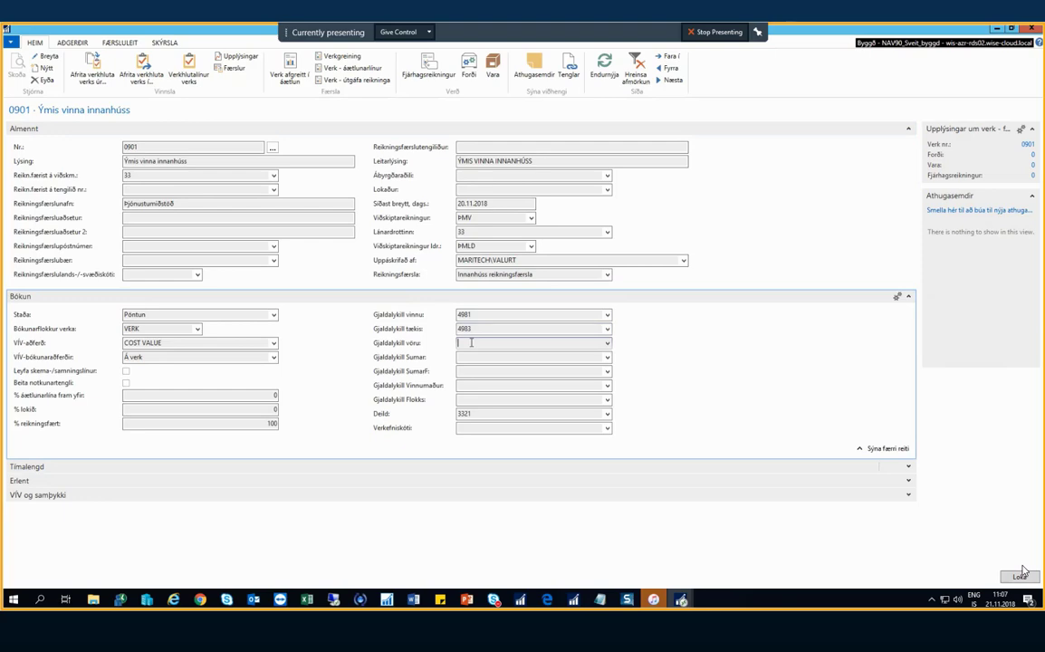
key("shift+Tab")
key("shift+Tab")
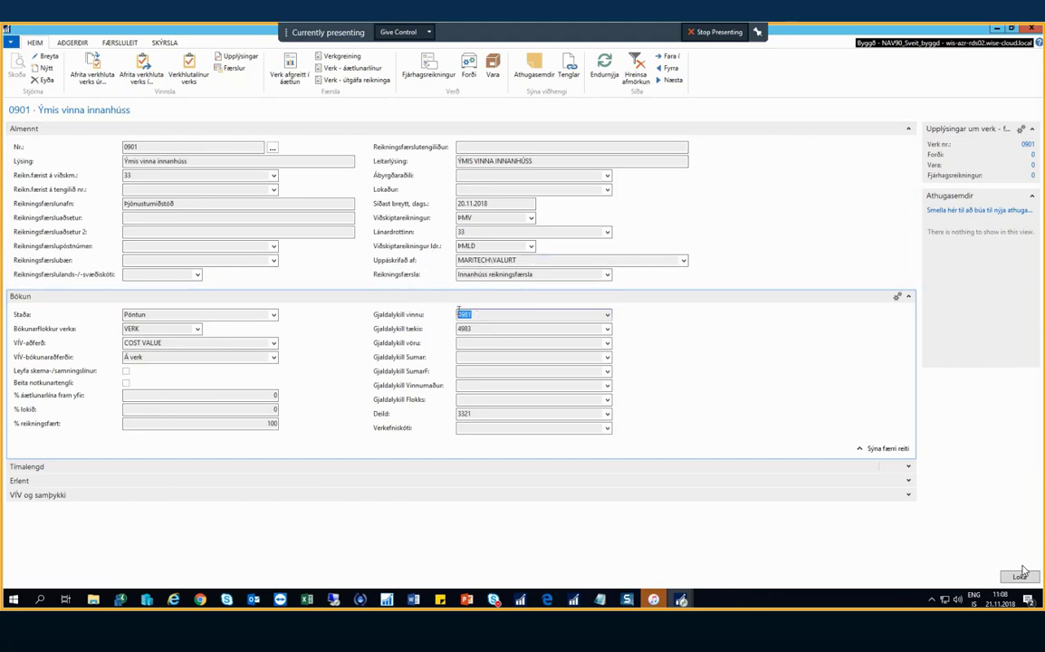
left_click(458, 331)
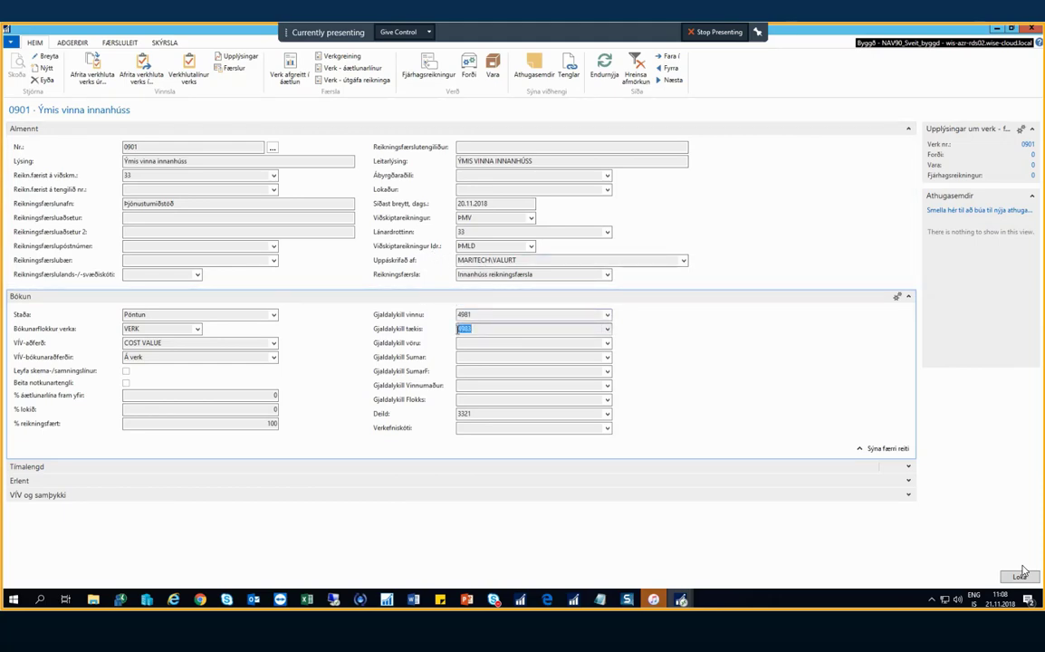
- Check the job's Viðskiptareikningur ldr. and Lánardrottinn fields against its Deild field
left_click(494, 246)
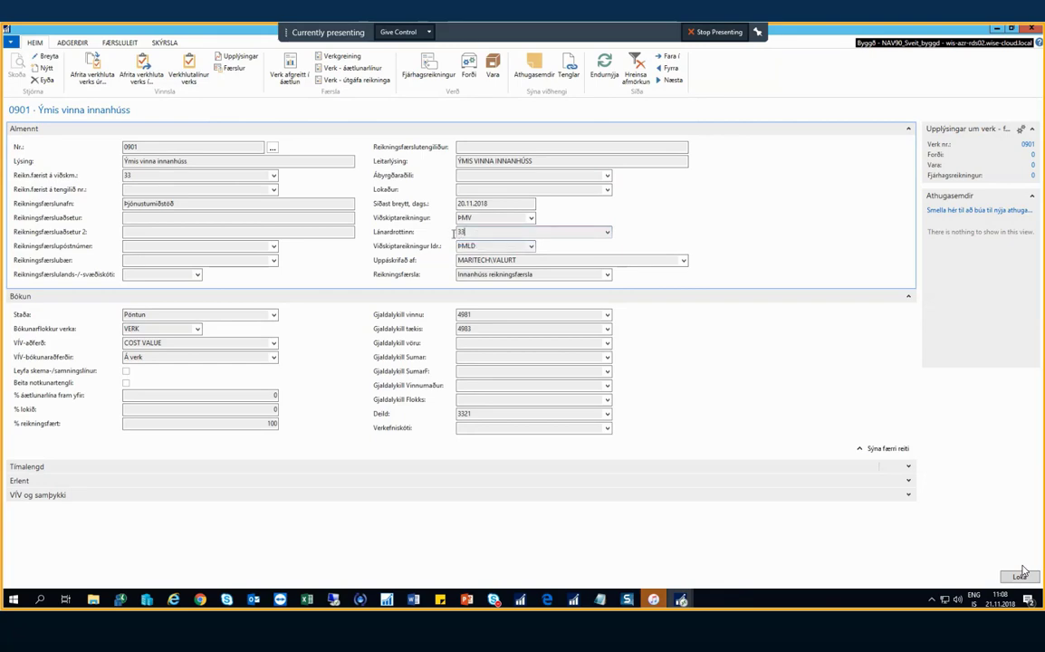
left_click(468, 233)
left_click(467, 414)
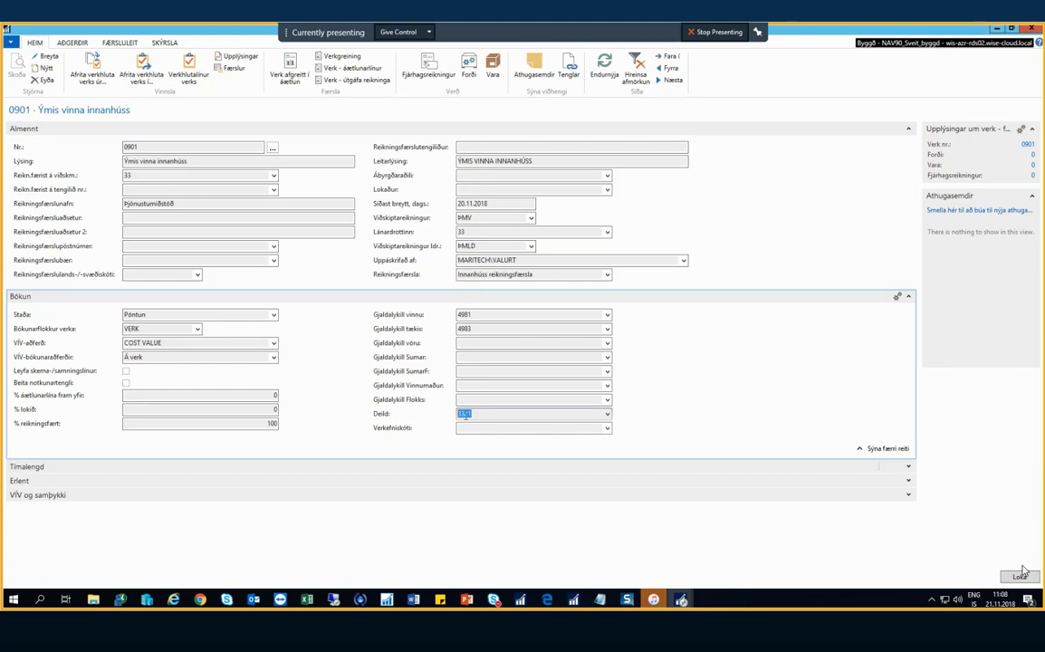
- Examine the Gjaldalykill Sumar and Gjaldalykill SumarF fields of the job, leaving both blank
left_click(463, 358)
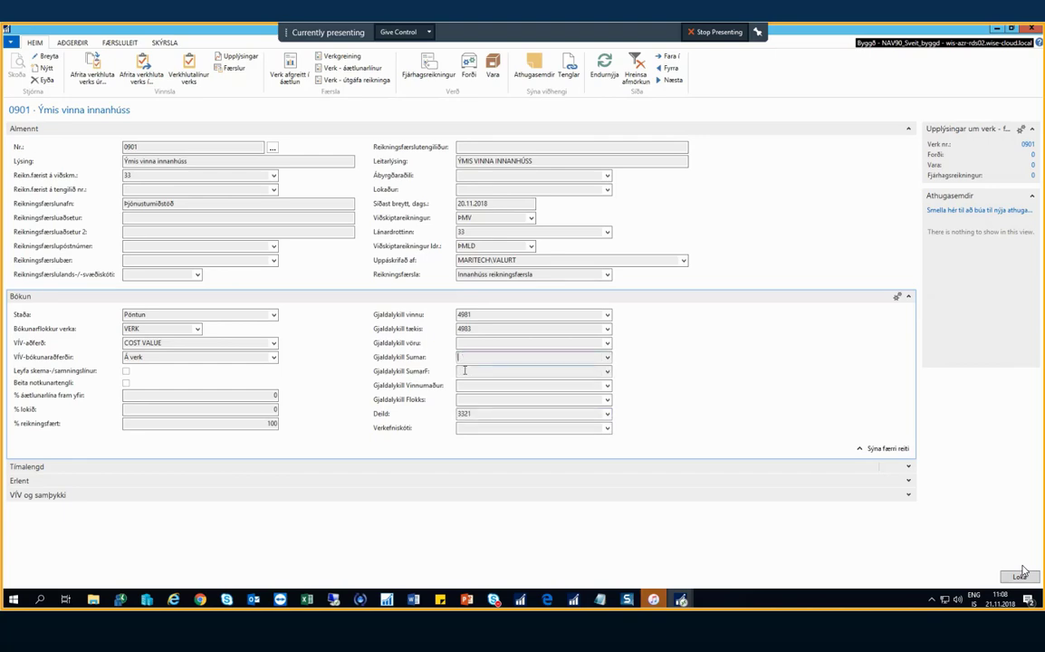
left_click(463, 371)
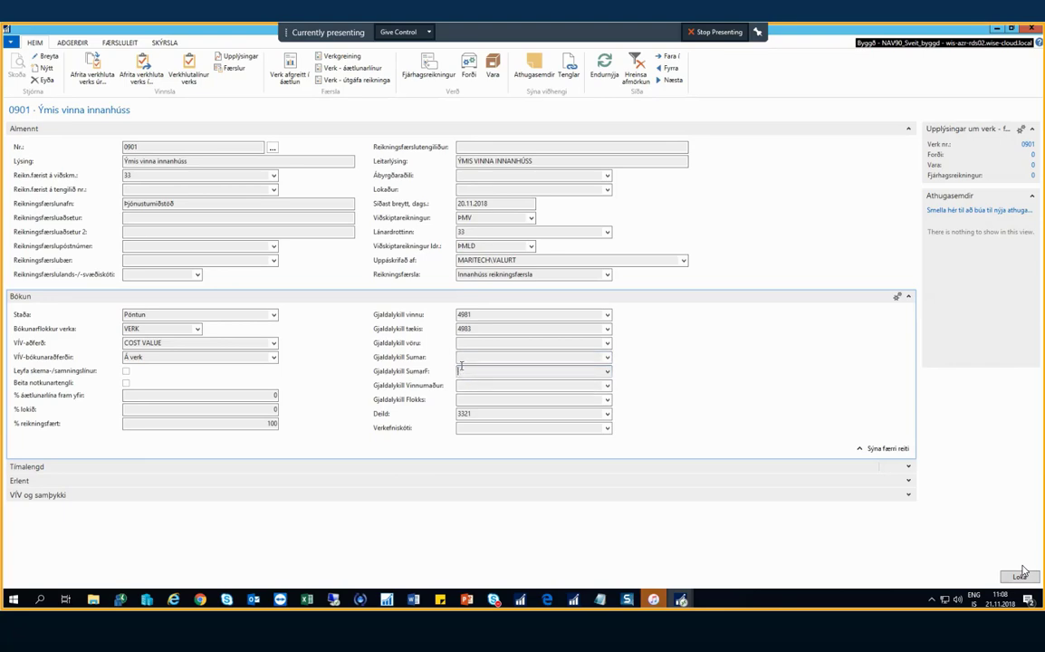
left_click(461, 359)
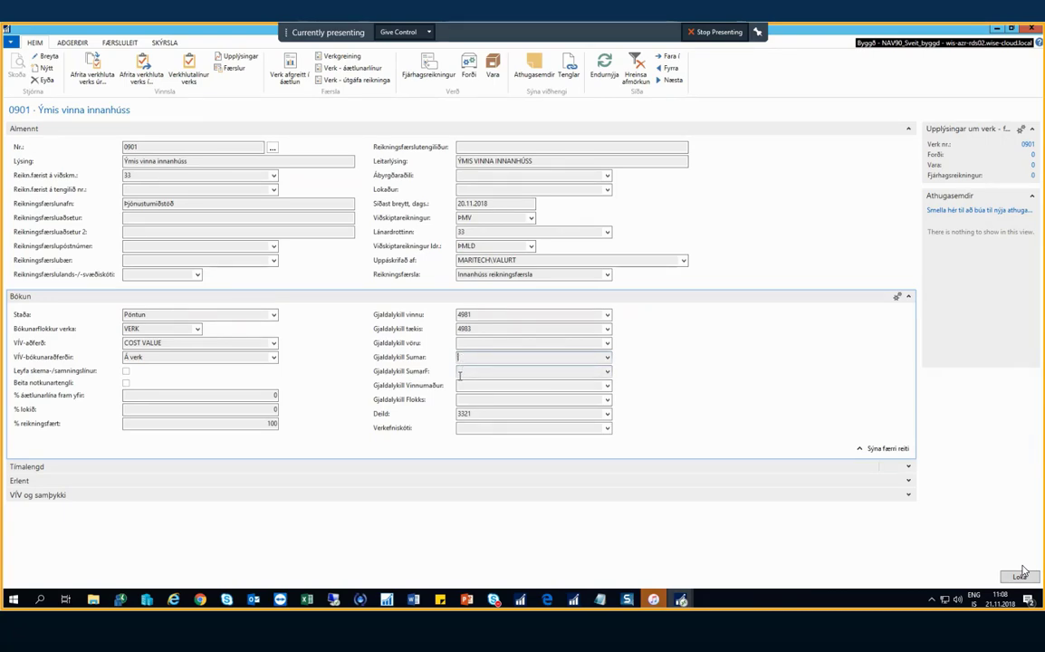
left_click(461, 373)
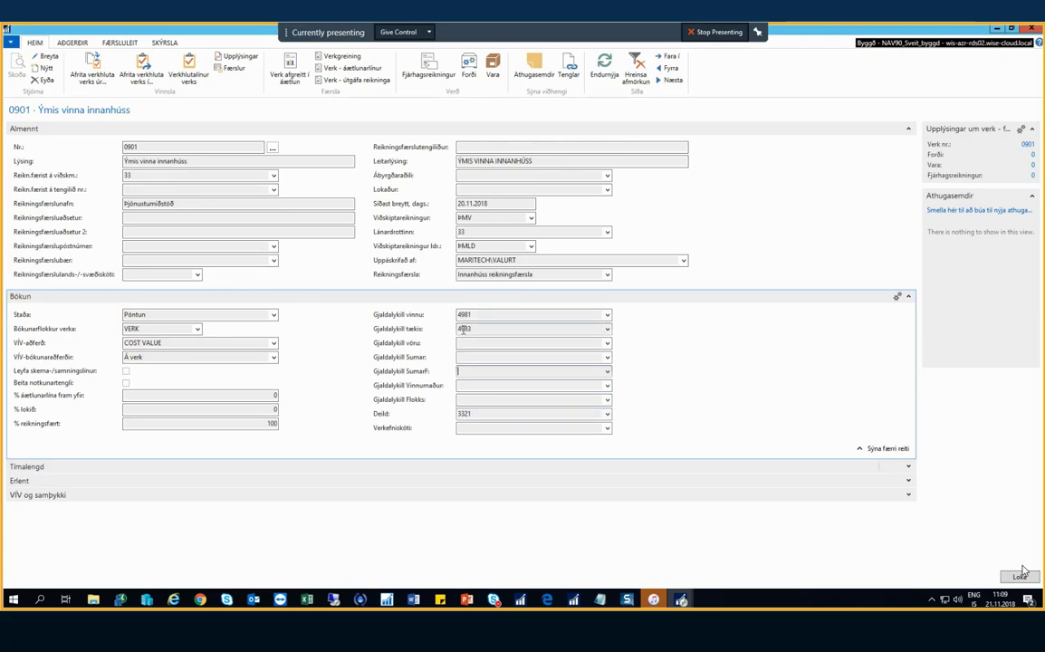
- Open the Verkhlutalínur verks of the job, look through the line's columns including Deild, and return to the job card
left_click(193, 204)
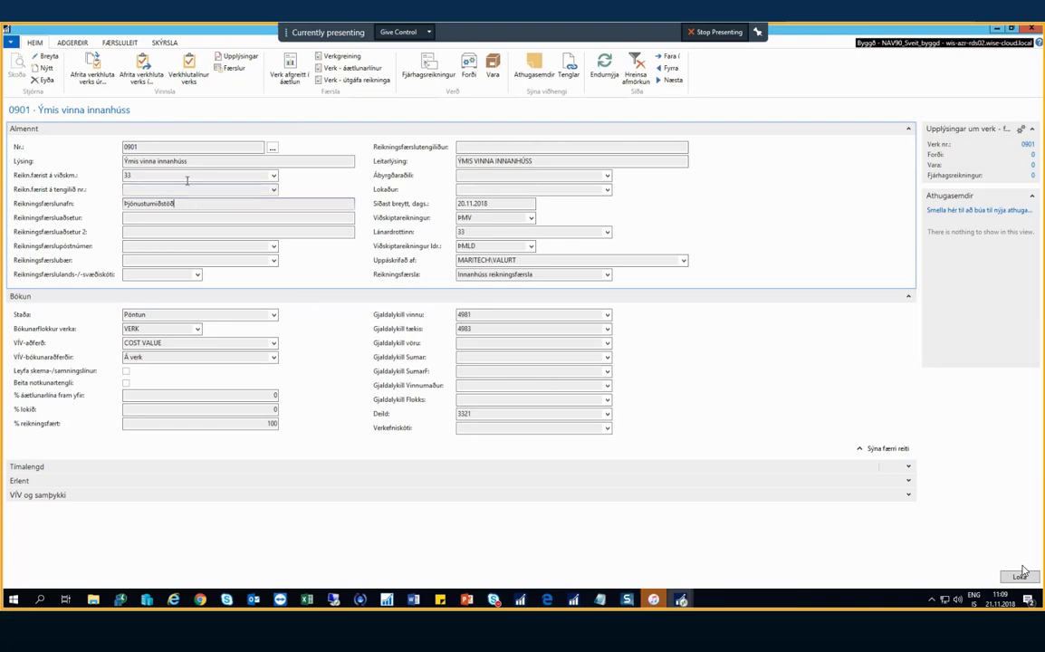
left_click(189, 67)
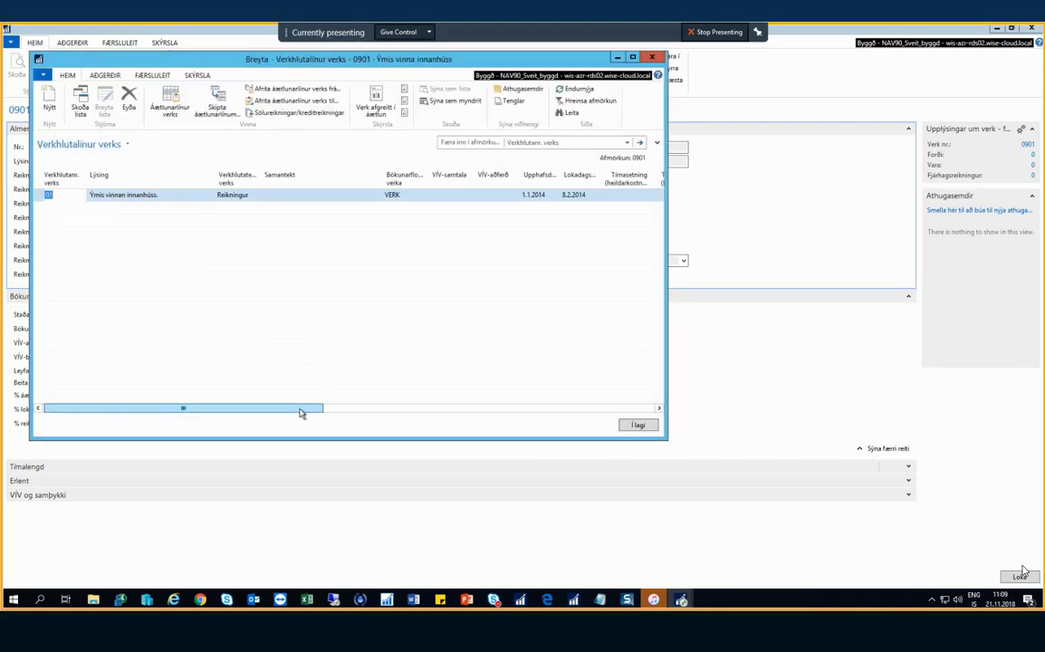
left_click_drag(301, 413, 647, 408)
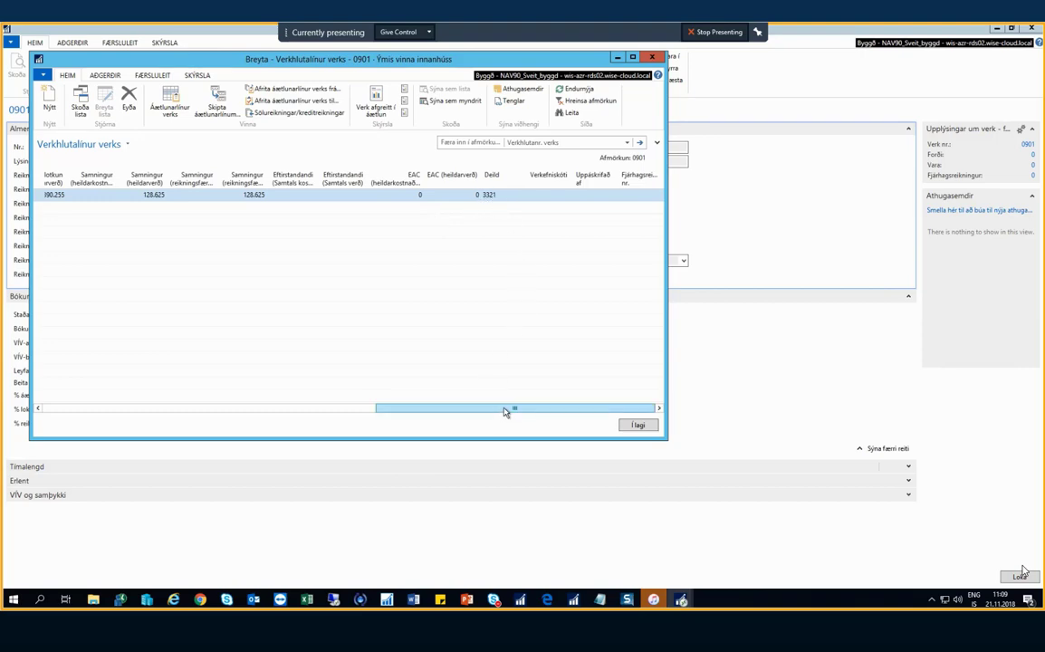
left_click_drag(506, 411, 123, 409)
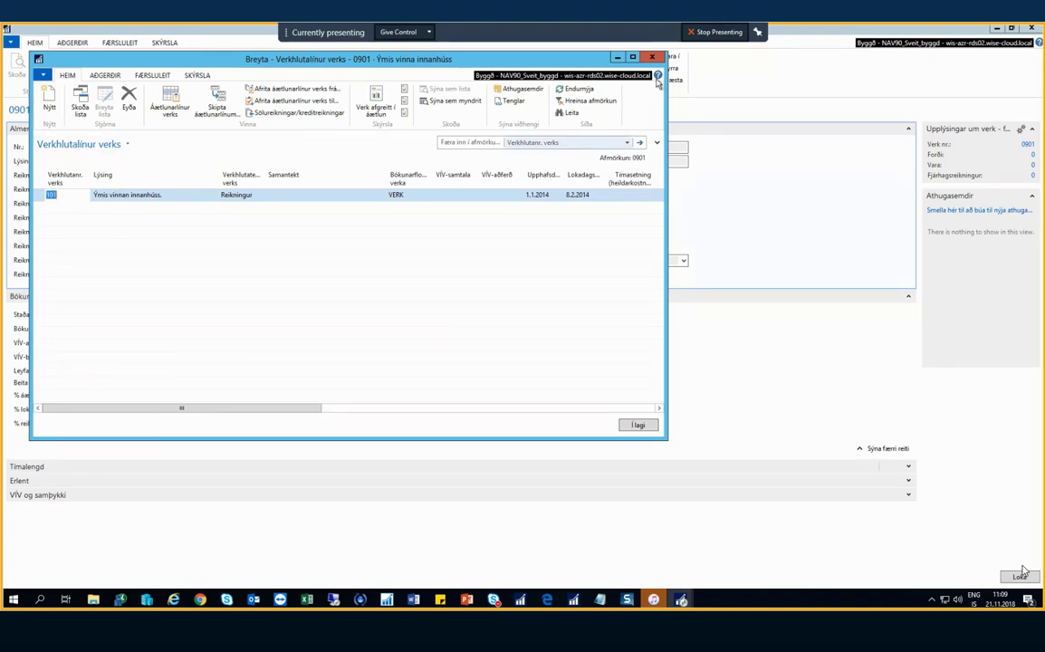
left_click(653, 57)
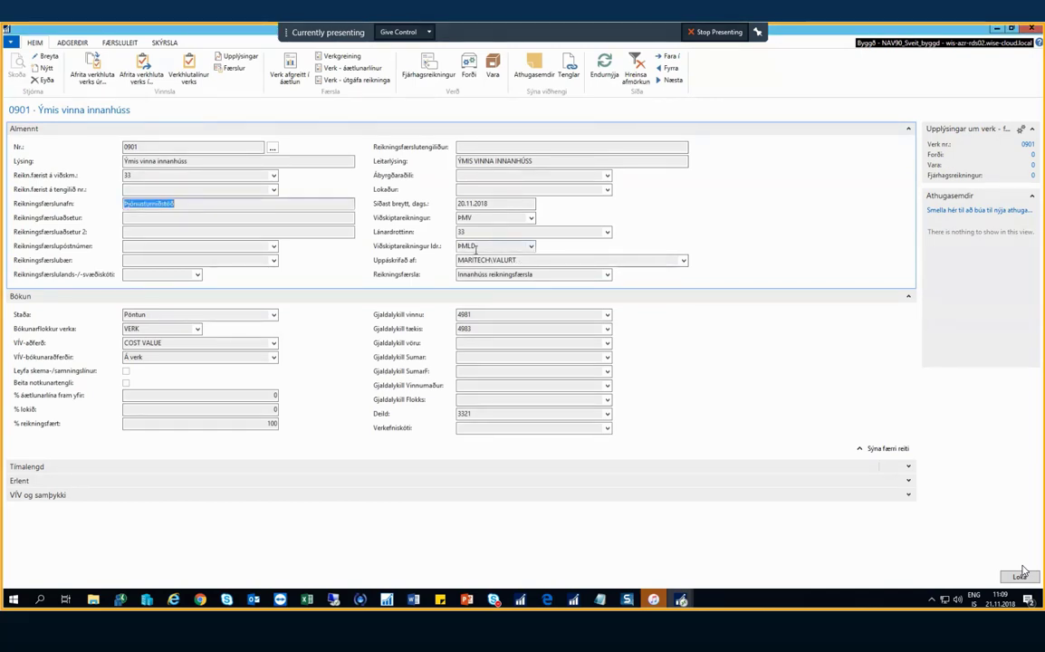
- Leave the open cards, find the Örnámskeið list by searching for its name, and select the Innra verkbókhald course with code JOB
left_click(250, 206)
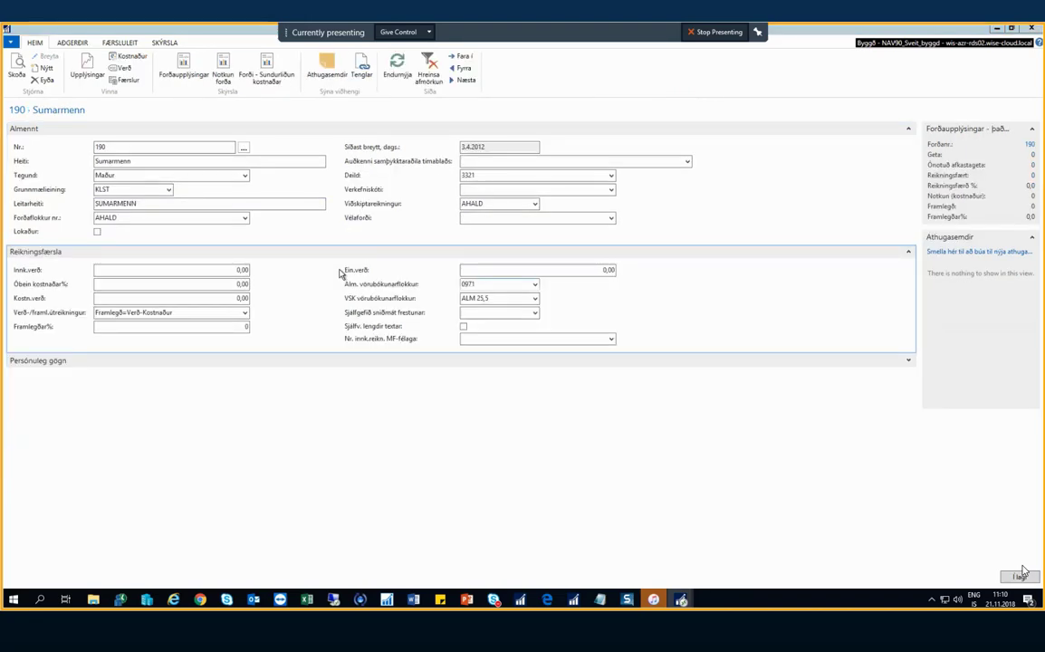
key("Escape")
left_click(942, 44)
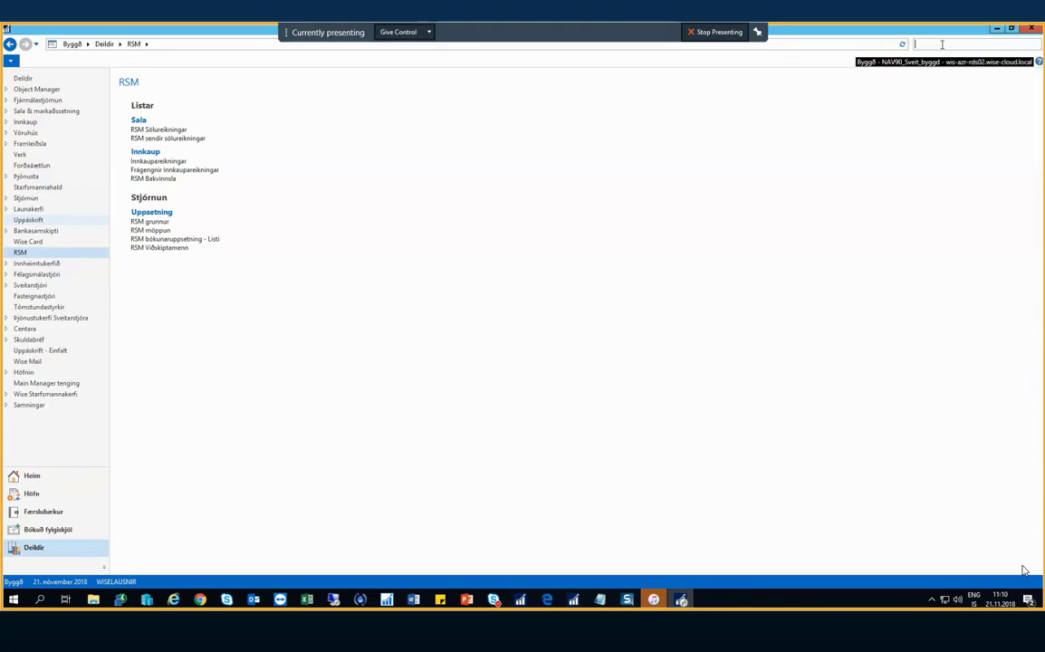
type("=")
key("BackSpace")
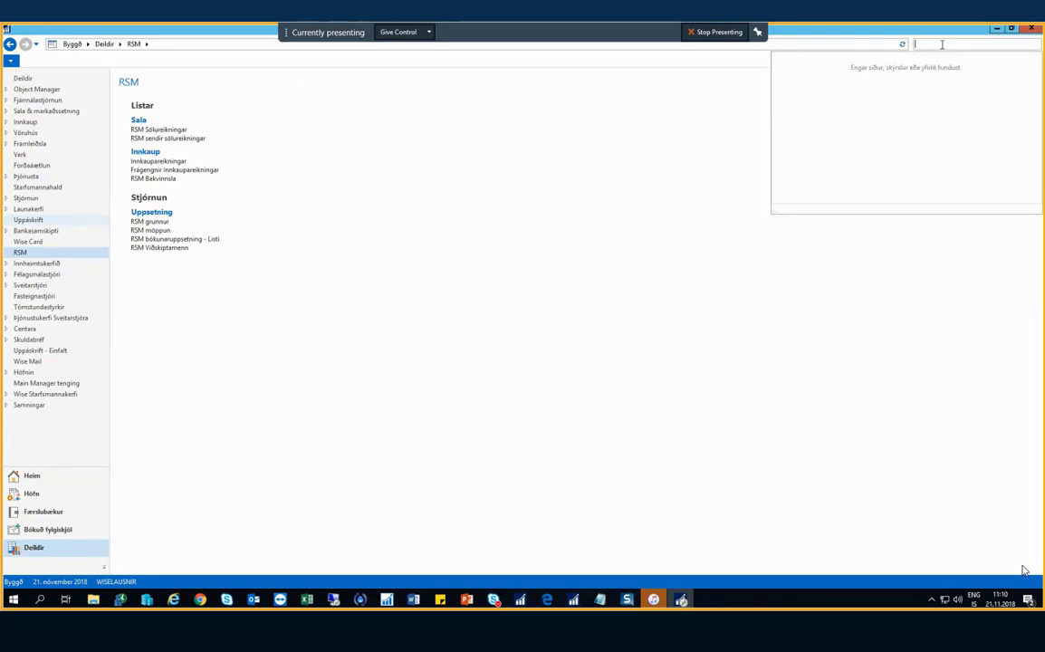
type("0")
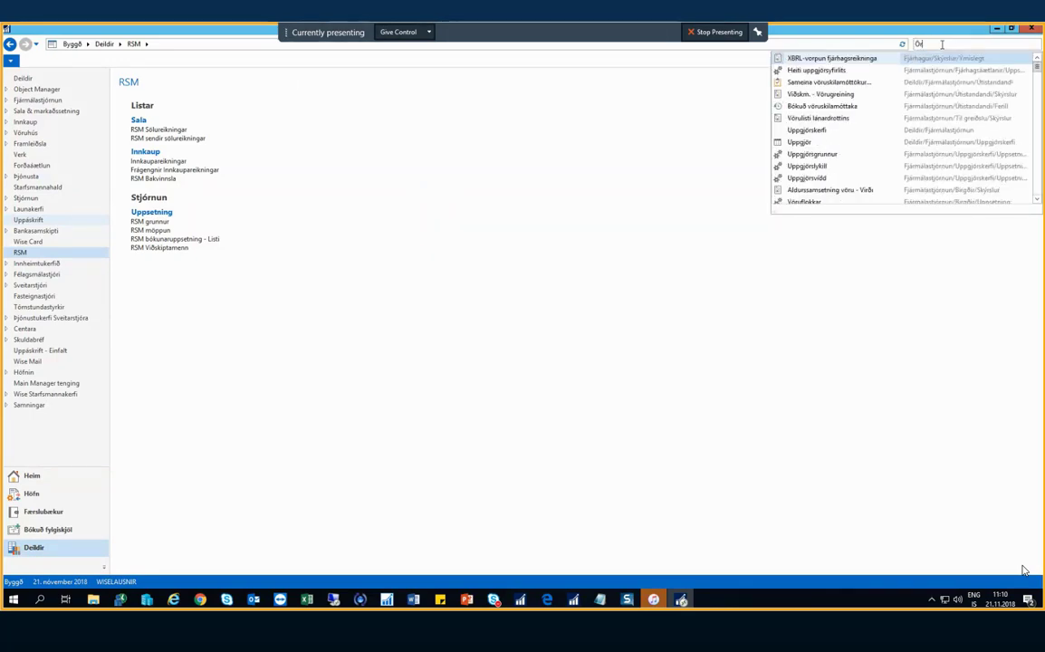
type("mam")
type("s")
left_click(810, 61)
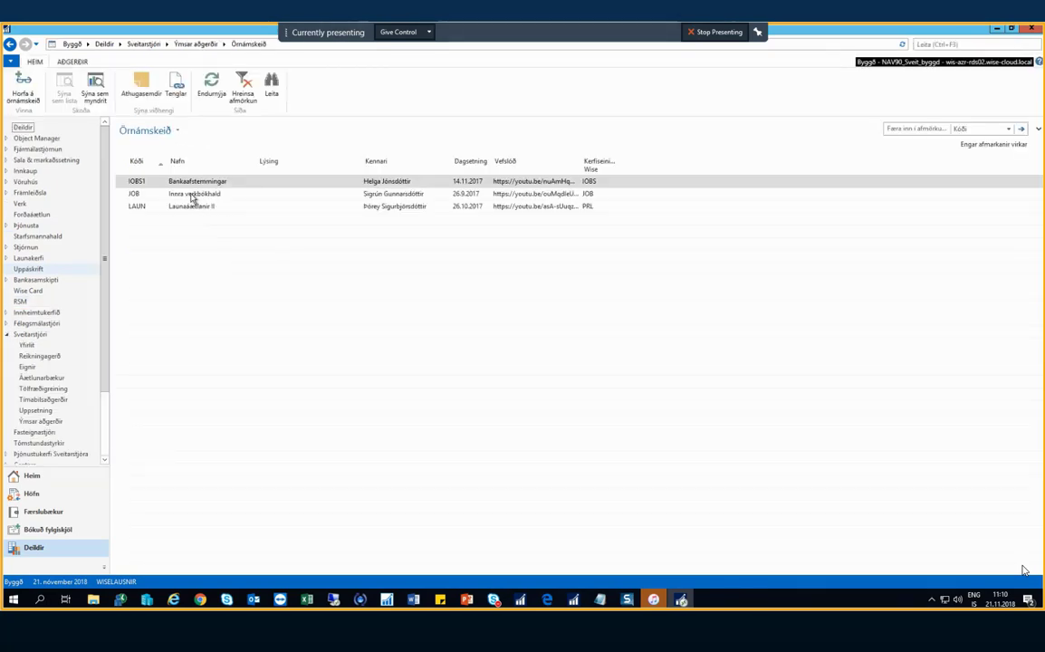
left_click(152, 195)
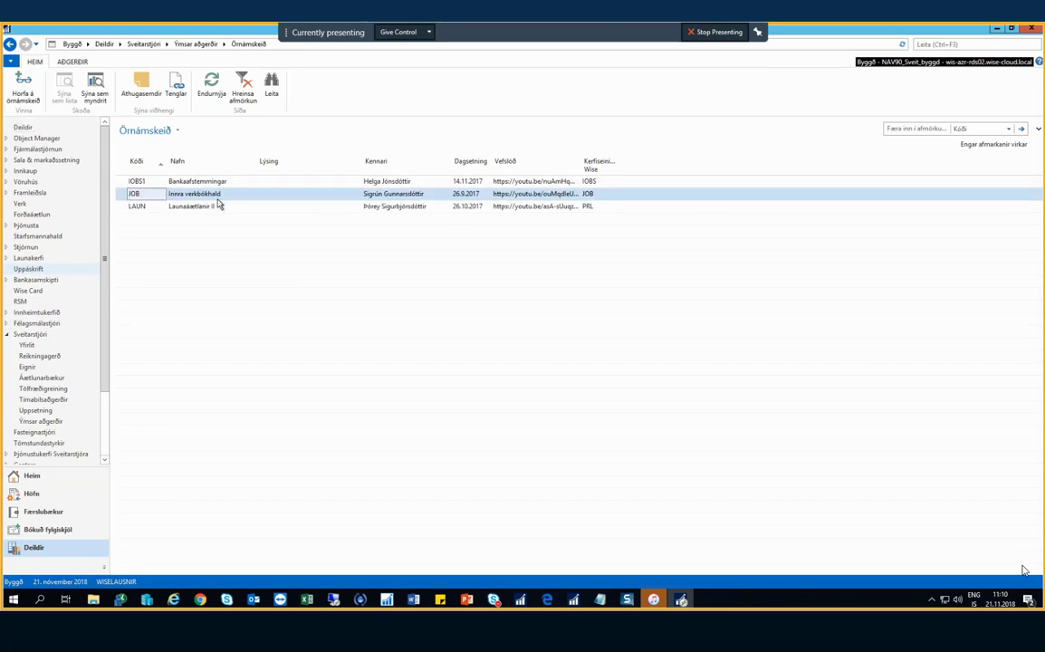